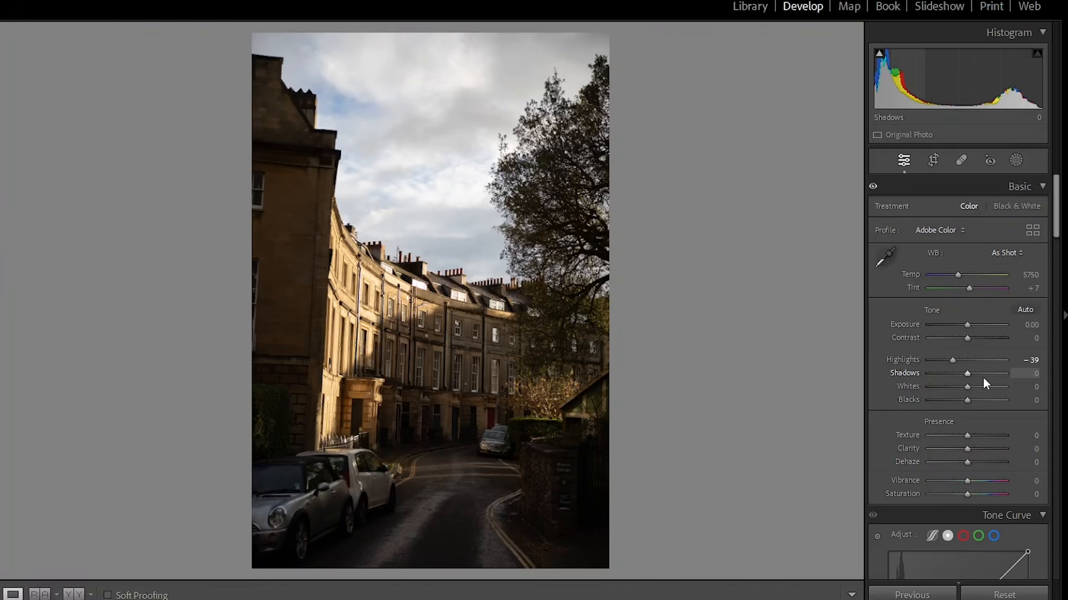
- Raise the Shadows slider to +70
{"action": "left_click", "coordinate": [980, 377]}
{"action": "left_click_drag", "start_coordinate": [980, 378], "coordinate": [988, 376]}
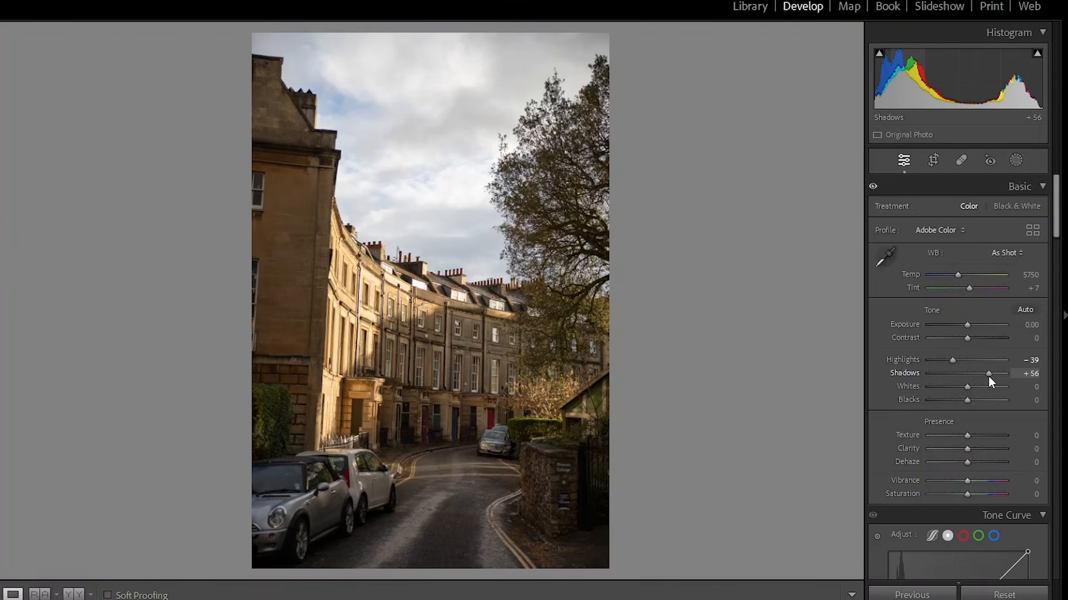
{"action": "left_click_drag", "start_coordinate": [989, 376], "coordinate": [994, 376]}
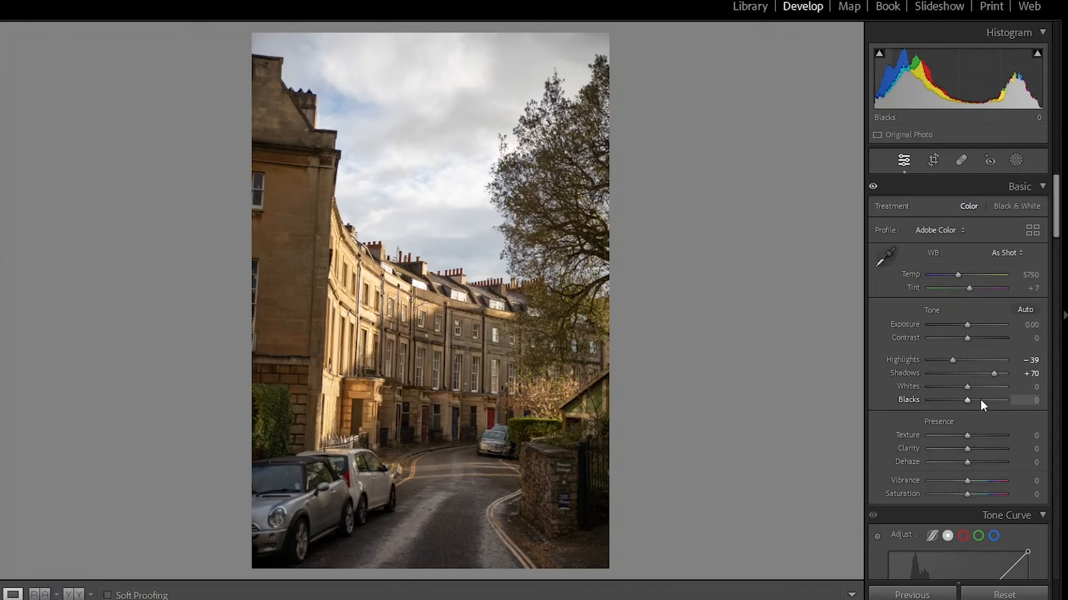
- Set Blacks to +39 and Whites to +23 in the Tone section
{"action": "left_click", "coordinate": [980, 399]}
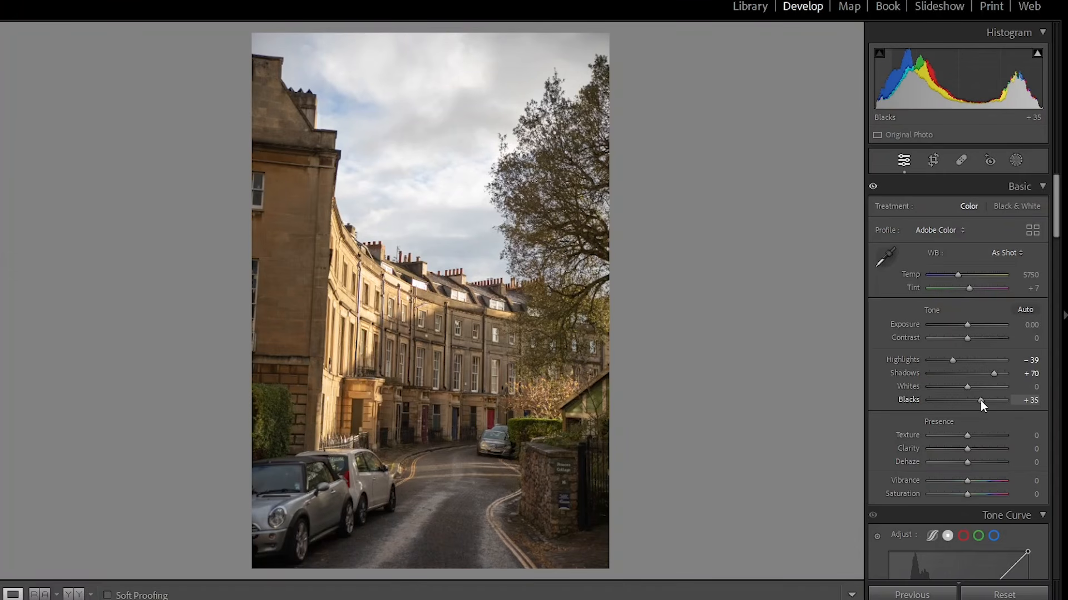
{"action": "left_click_drag", "start_coordinate": [980, 400], "coordinate": [982, 401]}
{"action": "left_click", "coordinate": [974, 390]}
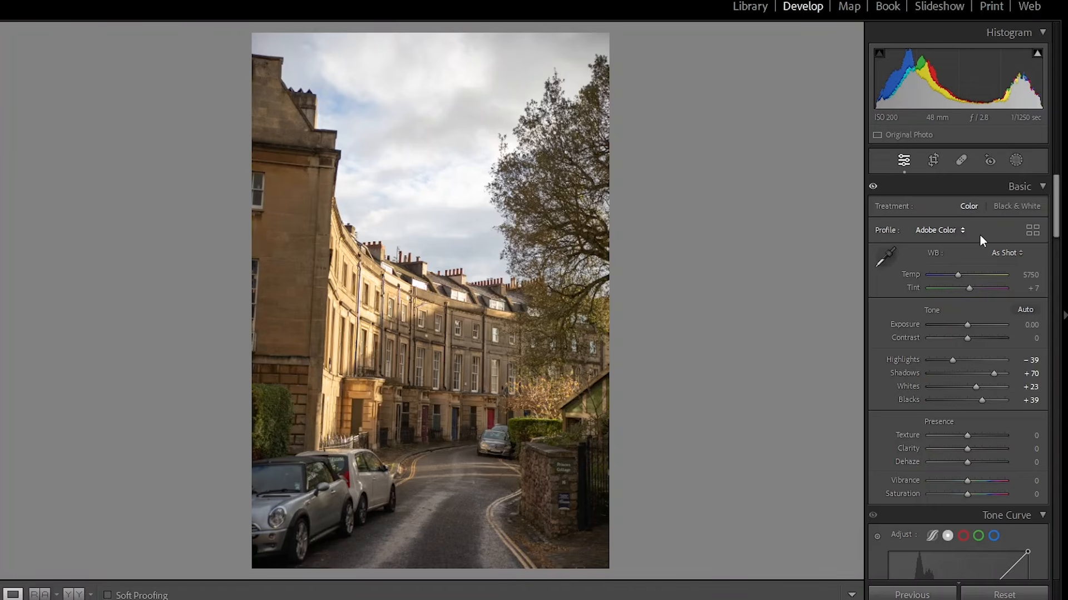
- Warm the white balance by setting Temp to 7614 and Tint to 0
{"action": "left_click", "coordinate": [966, 275]}
{"action": "left_click_drag", "start_coordinate": [967, 276], "coordinate": [972, 278]}
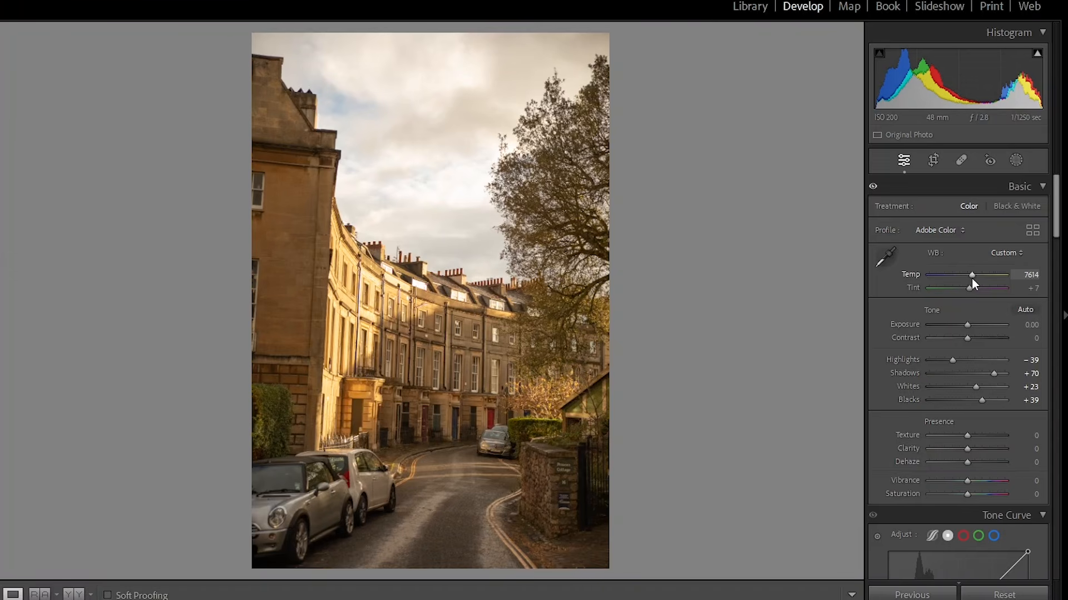
{"action": "left_click_drag", "start_coordinate": [972, 278], "coordinate": [972, 282]}
{"action": "left_click_drag", "start_coordinate": [969, 289], "coordinate": [967, 290]}
- Lower Clarity to -37 for a softer look
{"action": "scroll", "coordinate": [1011, 374], "scroll_direction": "down", "scroll_amount": 2}
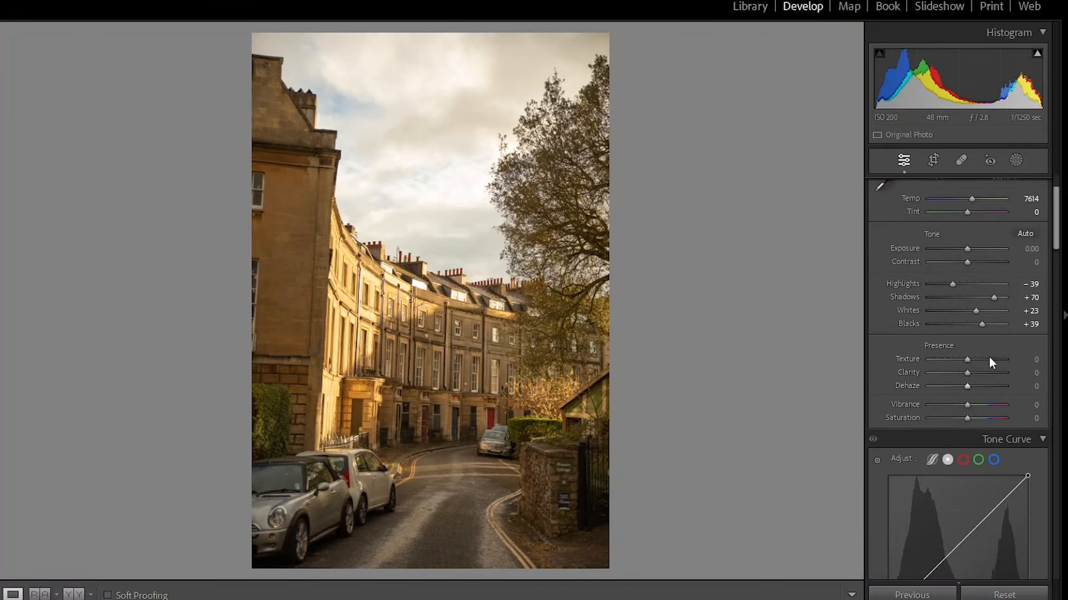
{"action": "left_click", "coordinate": [957, 373]}
{"action": "left_click_drag", "start_coordinate": [958, 373], "coordinate": [954, 377]}
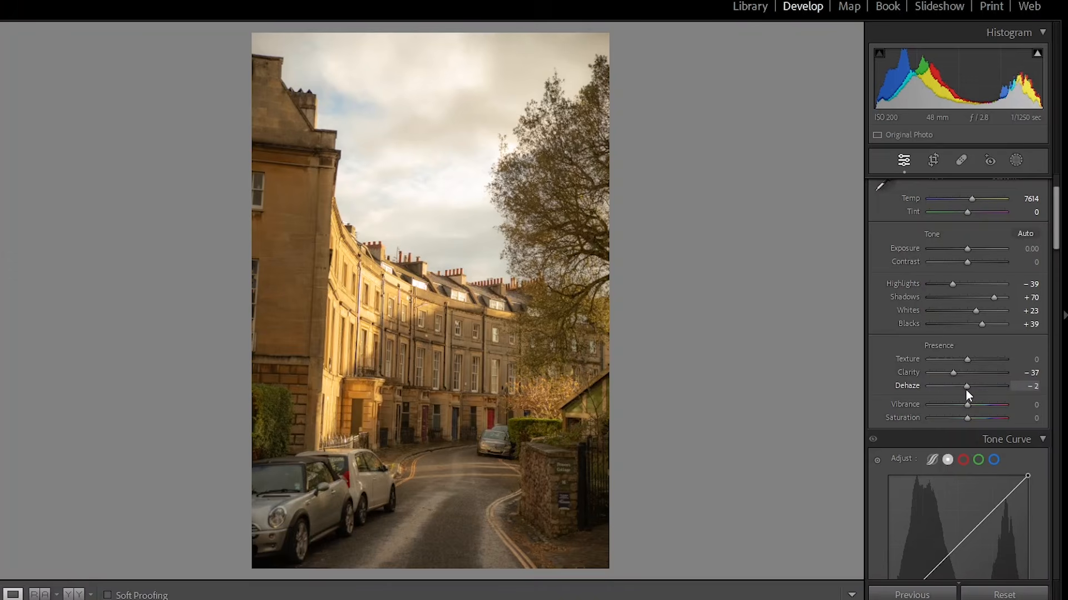
- Set Dehaze to -30 to add haze
{"action": "left_click_drag", "start_coordinate": [962, 390], "coordinate": [940, 402]}
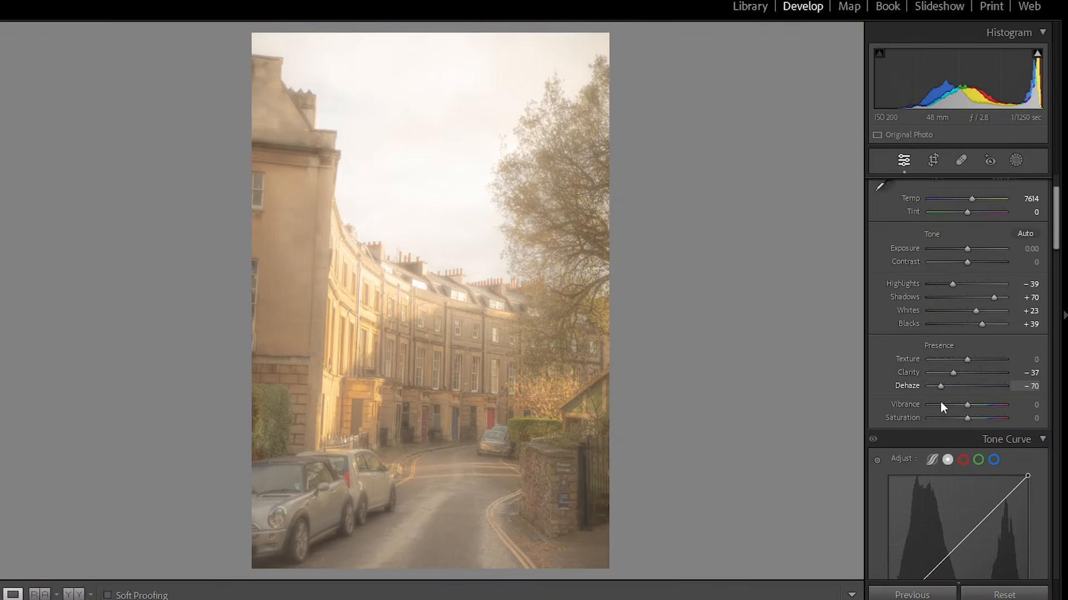
{"action": "left_click_drag", "start_coordinate": [941, 401], "coordinate": [955, 404]}
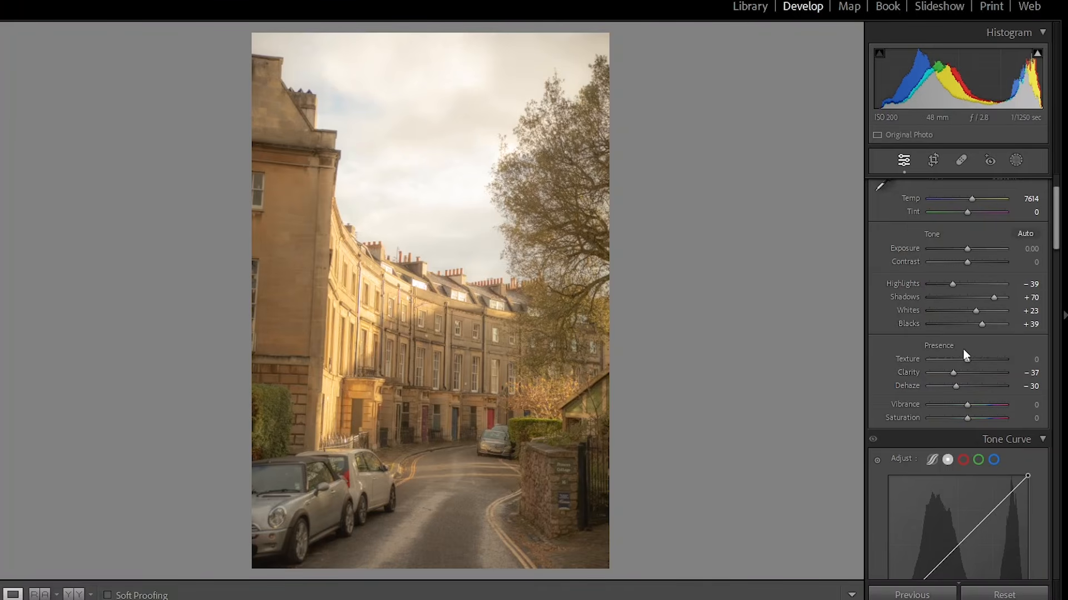
- Lift the tone curve's black point to an output of 25 for faded blacks
{"action": "scroll", "coordinate": [991, 374], "scroll_direction": "down", "scroll_amount": 5}
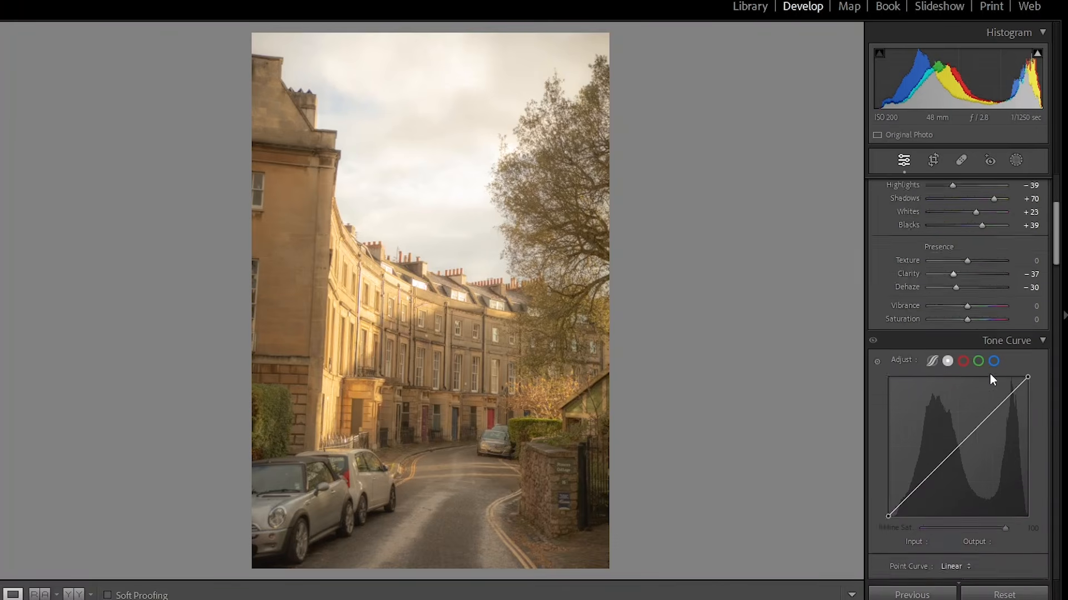
{"action": "scroll", "coordinate": [990, 374], "scroll_direction": "up", "scroll_amount": 2}
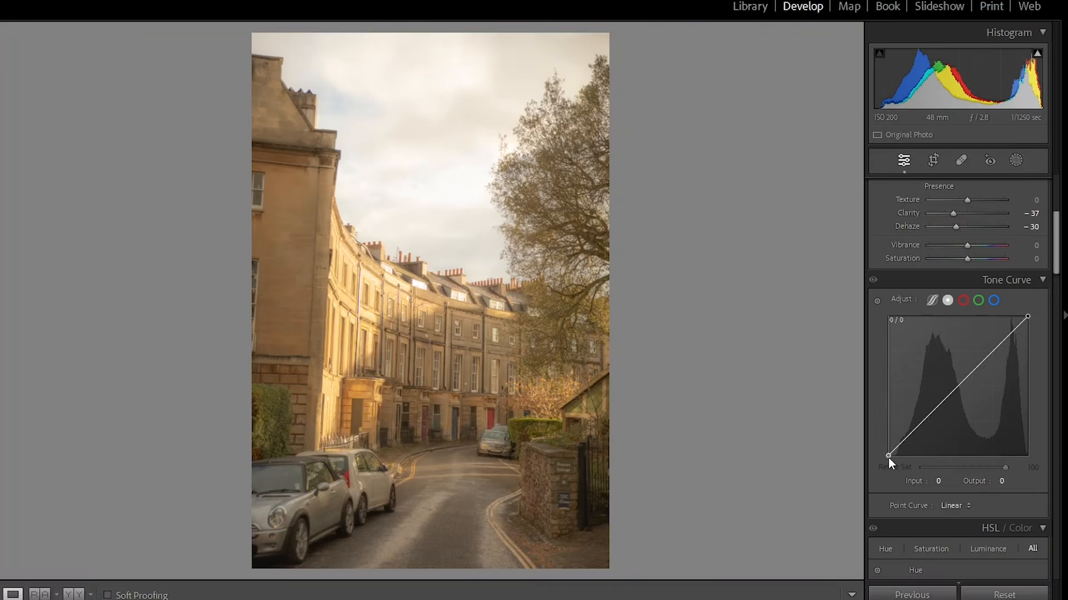
{"action": "left_click_drag", "start_coordinate": [889, 458], "coordinate": [886, 444]}
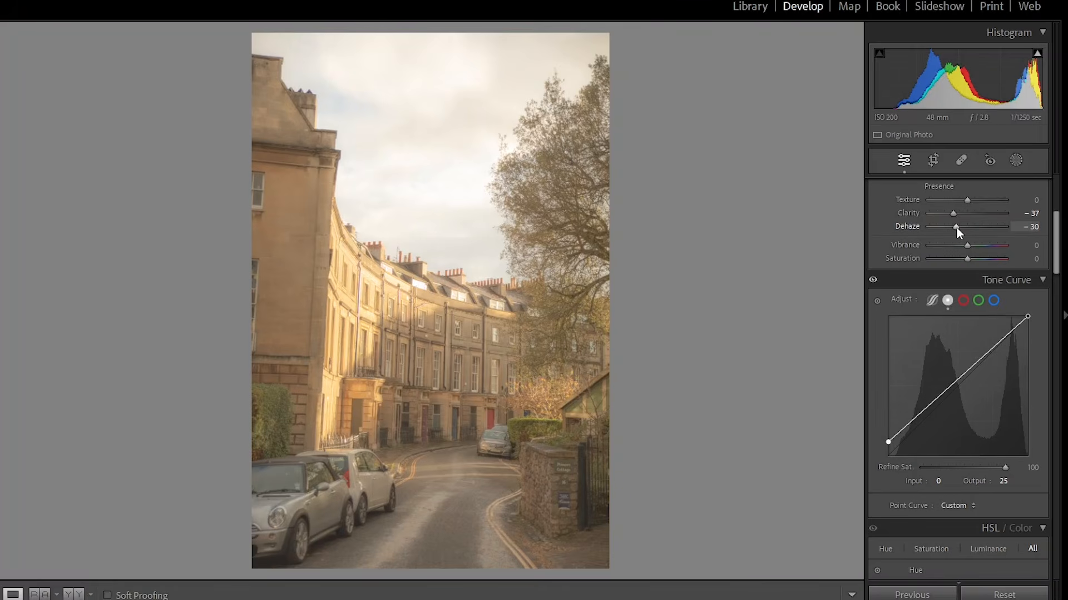
- Adjust Dehaze to -18
{"action": "left_click_drag", "start_coordinate": [957, 228], "coordinate": [961, 229]}
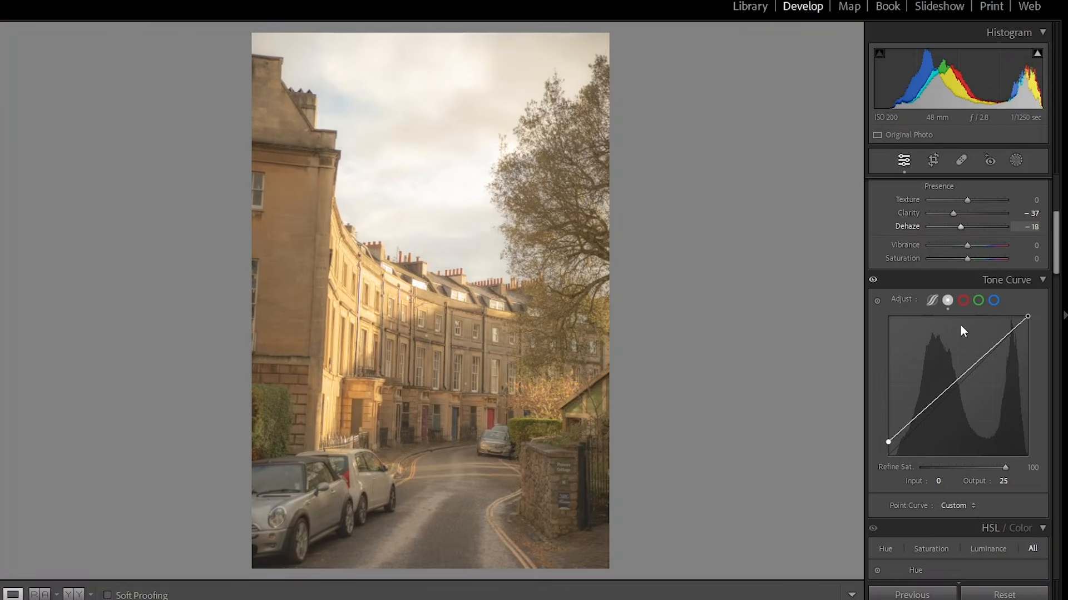
- Add tone curve points at input 43 / output 55 and input 201 / output 202
{"action": "left_click_drag", "start_coordinate": [911, 427], "coordinate": [911, 426]}
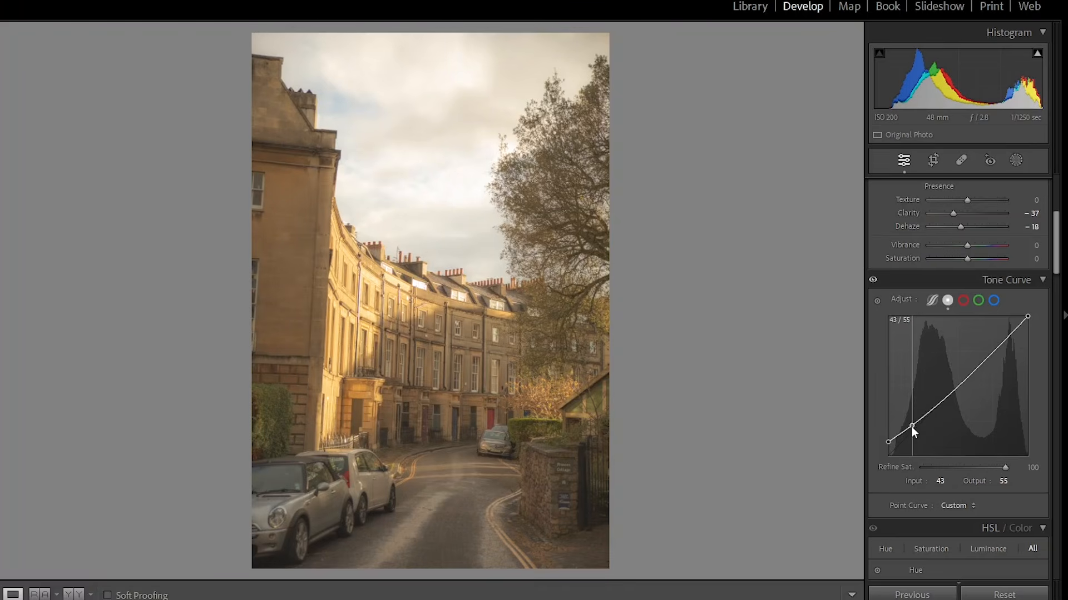
{"action": "left_click", "coordinate": [999, 346]}
{"action": "left_click_drag", "start_coordinate": [998, 345], "coordinate": [998, 342]}
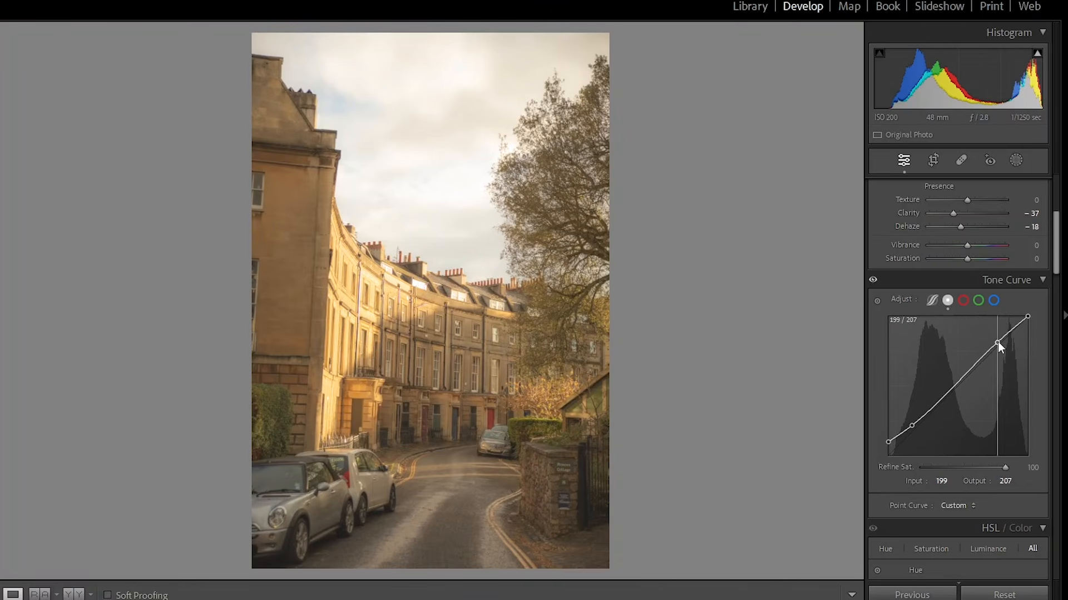
{"action": "left_click_drag", "start_coordinate": [998, 341], "coordinate": [999, 346]}
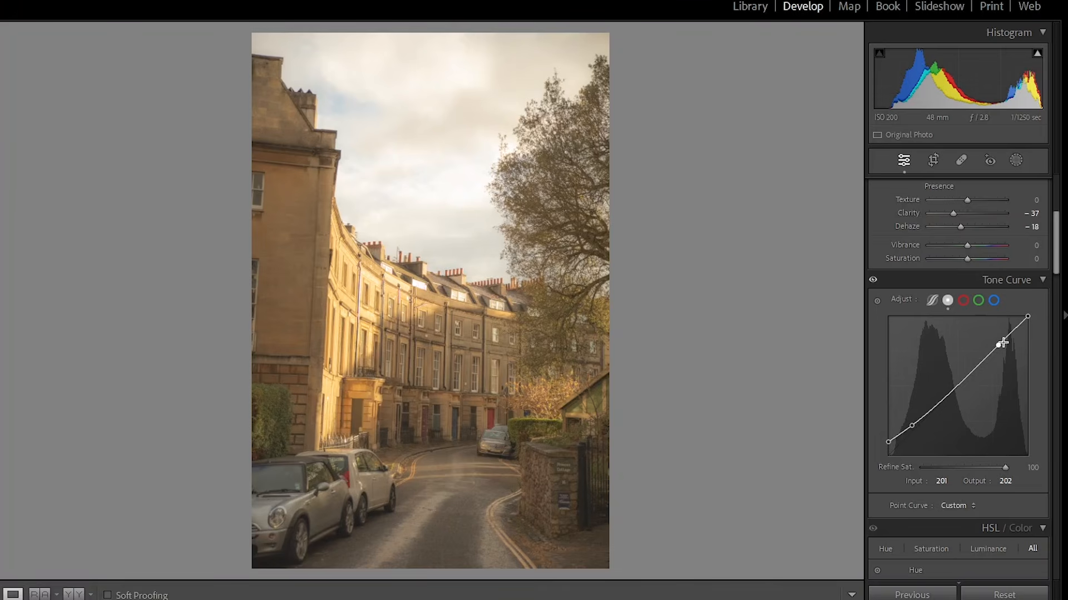
{"action": "scroll", "coordinate": [1024, 301], "scroll_direction": "down", "scroll_amount": 5}
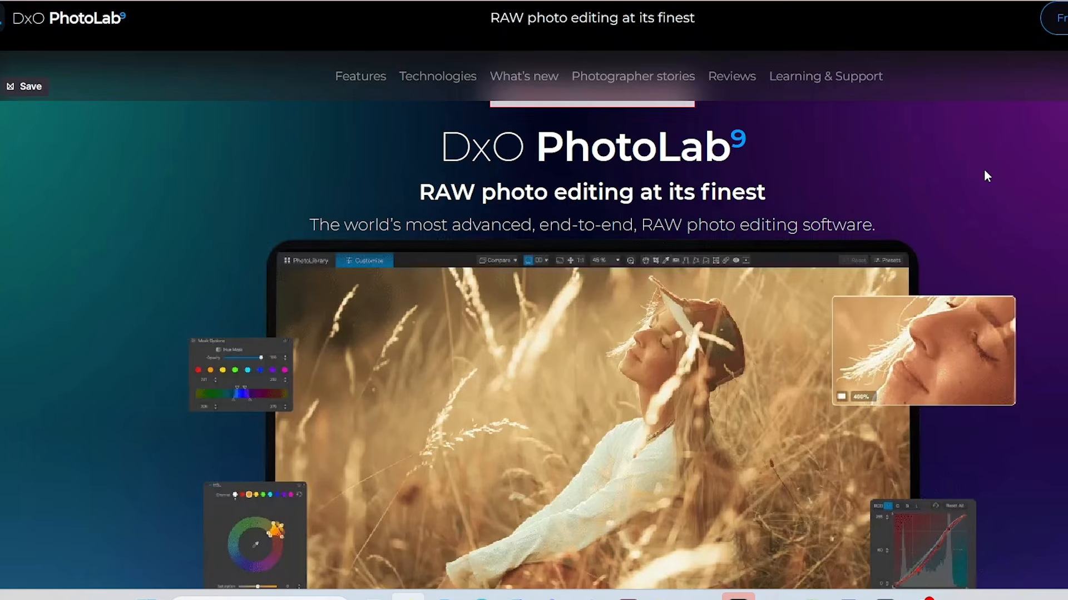
{"action": "scroll", "coordinate": [983, 169], "scroll_direction": "down", "scroll_amount": 3}
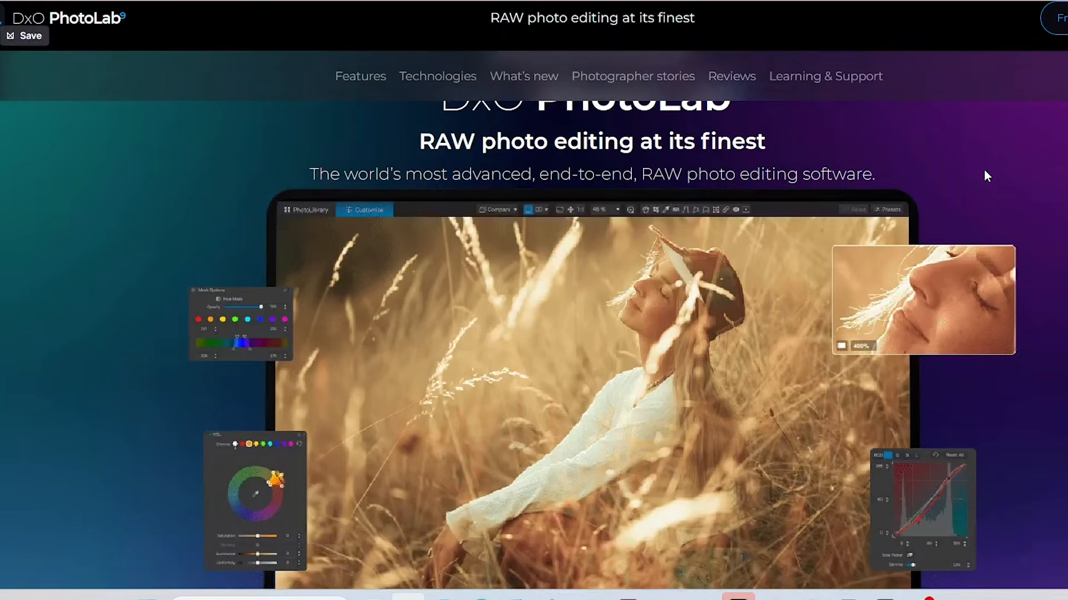
{"action": "scroll", "coordinate": [984, 169], "scroll_direction": "down", "scroll_amount": 5}
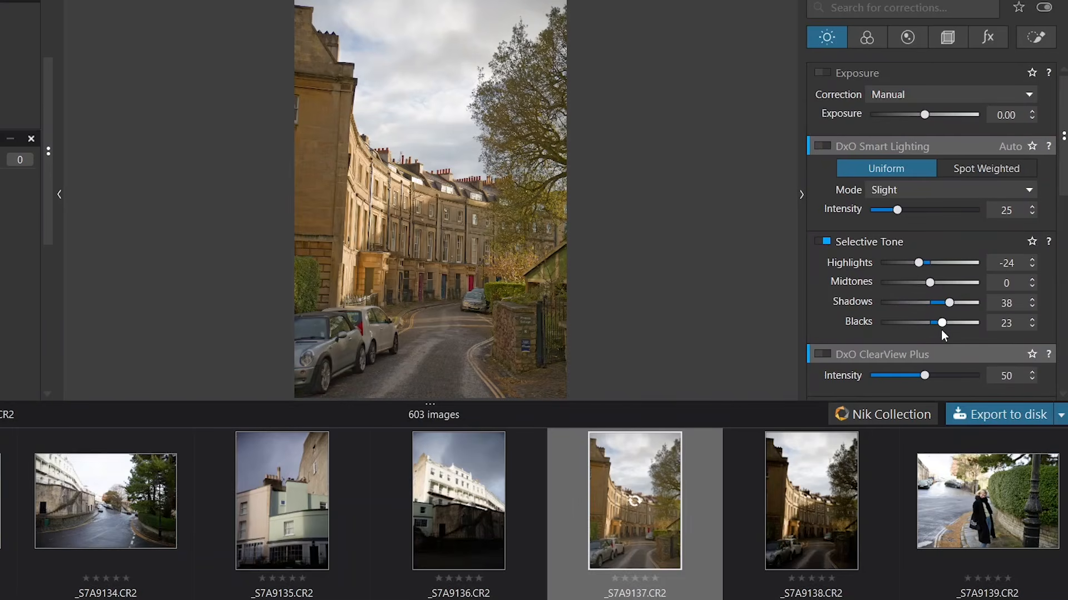
- In DxO PhotoLab, raise the Tone Curve black point to 19 and add a point in the shadows
{"action": "scroll", "coordinate": [934, 329], "scroll_direction": "down", "scroll_amount": 8}
{"action": "scroll", "coordinate": [933, 330], "scroll_direction": "up", "scroll_amount": 5}
{"action": "scroll", "coordinate": [934, 329], "scroll_direction": "down", "scroll_amount": 5}
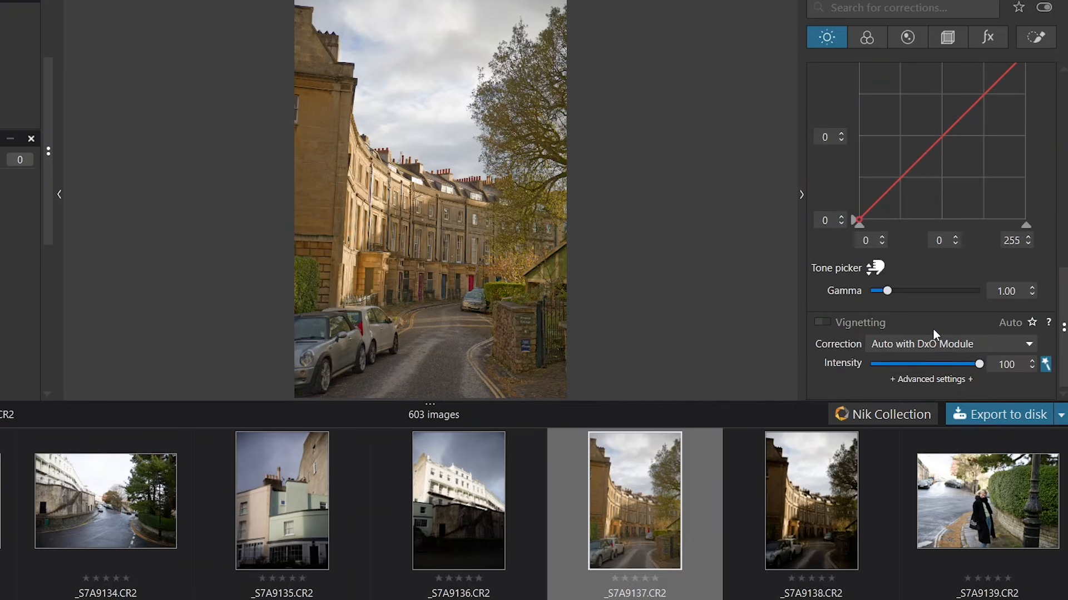
{"action": "scroll", "coordinate": [934, 330], "scroll_direction": "up", "scroll_amount": 3}
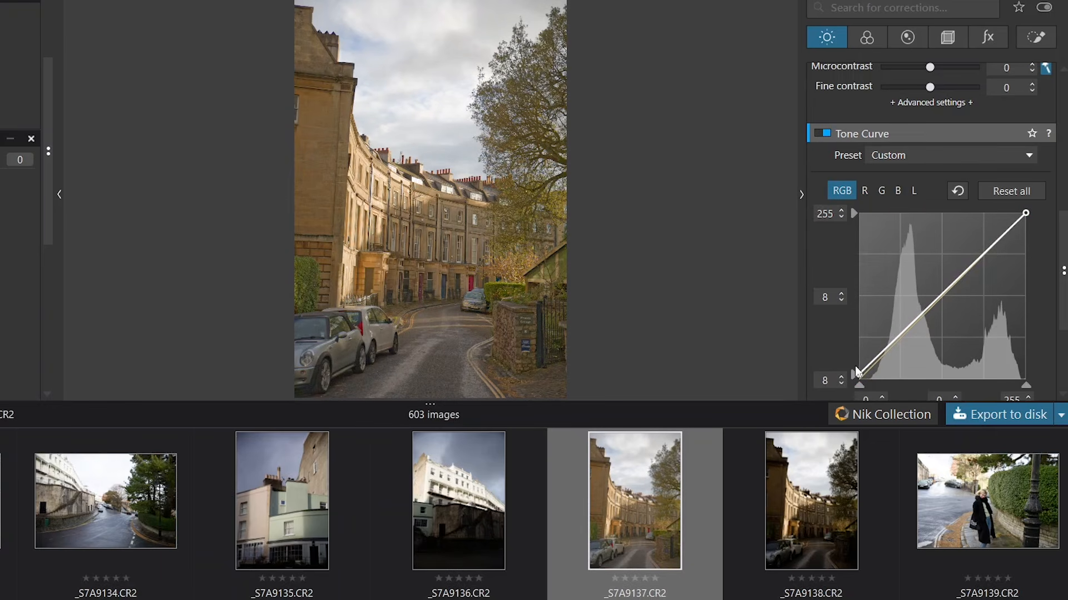
{"action": "left_click_drag", "start_coordinate": [859, 377], "coordinate": [860, 368]}
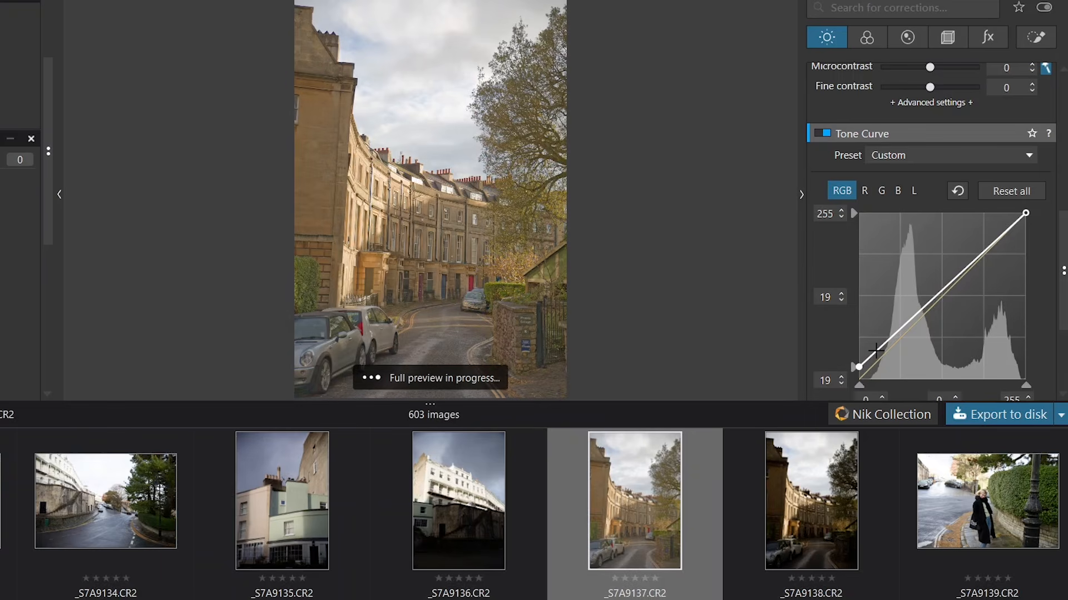
{"action": "left_click_drag", "start_coordinate": [877, 352], "coordinate": [878, 355]}
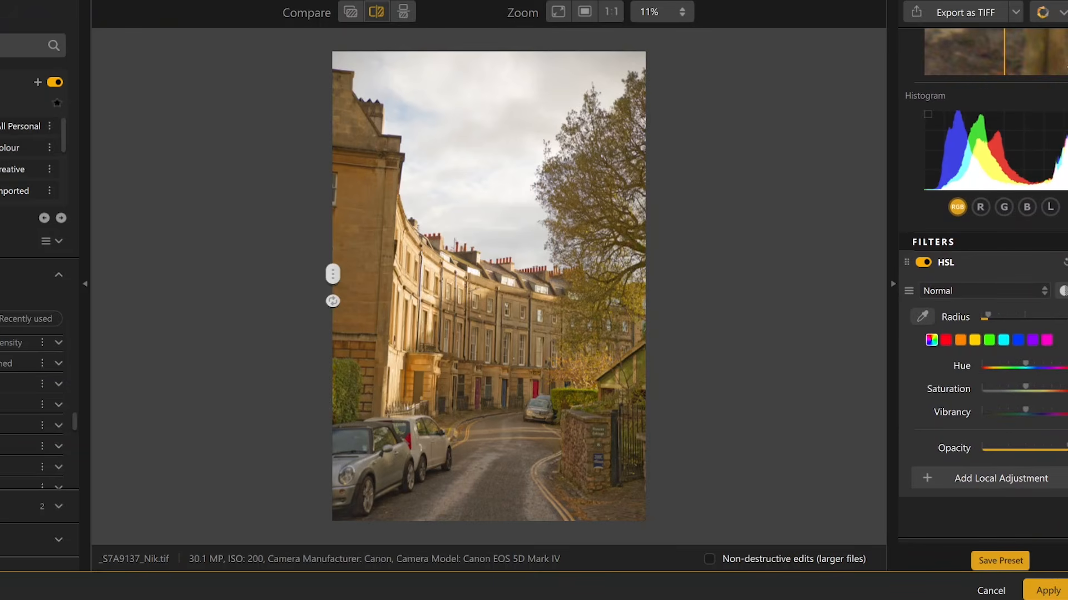
- In Nik Collection, apply the Halation filter to the photo
{"action": "left_click", "coordinate": [26, 406]}
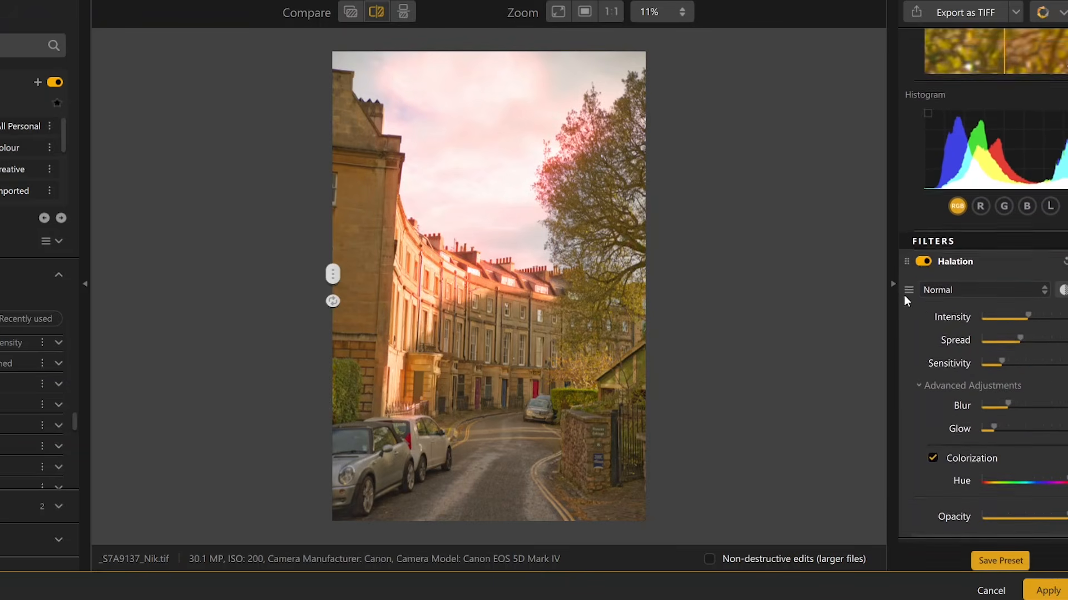
{"action": "left_click_drag", "start_coordinate": [1027, 289], "coordinate": [1067, 327]}
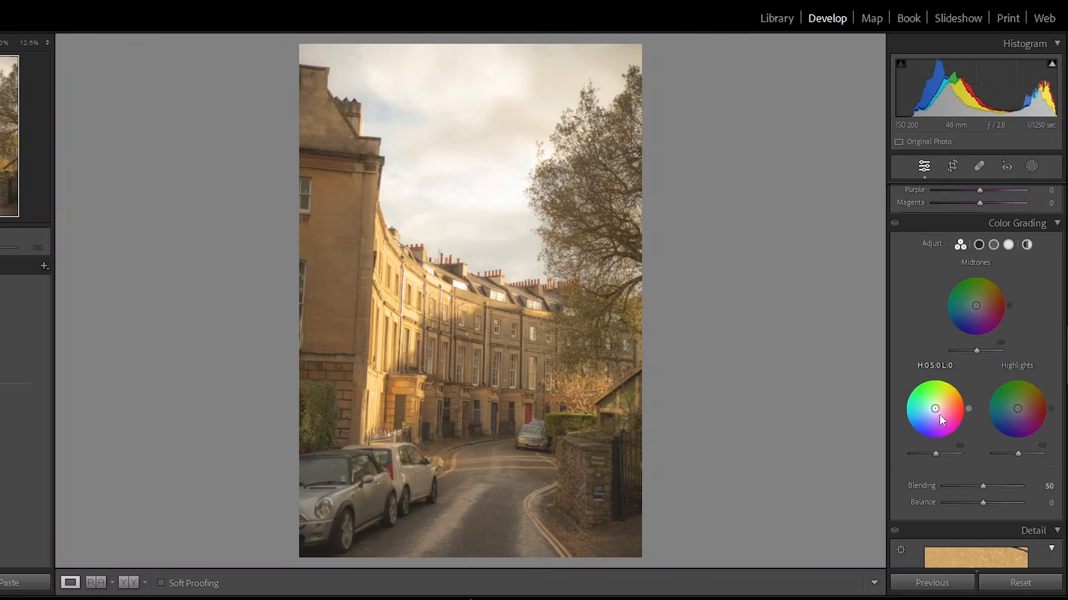
- Back in Lightroom, tint the Color Grading shadows to hue 39, saturation 16 and nudge highlights toward orange
{"action": "left_click_drag", "start_coordinate": [935, 409], "coordinate": [939, 406]}
{"action": "left_click_drag", "start_coordinate": [1020, 400], "coordinate": [1022, 405]}
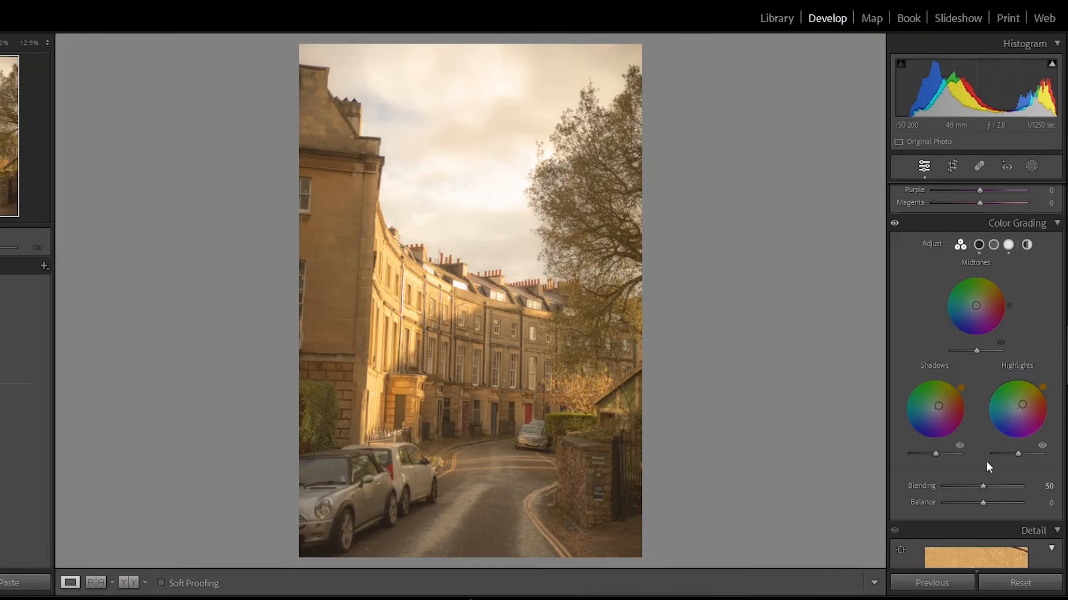
- Try lowering the shadows and highlights luminance in Color Grading, then reset both
{"action": "mouse_move", "coordinate": [935, 455]}
{"action": "left_mouse_down"}
{"action": "mouse_move", "coordinate": [915, 457]}
{"action": "mouse_move", "coordinate": [959, 460]}
{"action": "mouse_move", "coordinate": [932, 457]}
{"action": "left_mouse_up"}
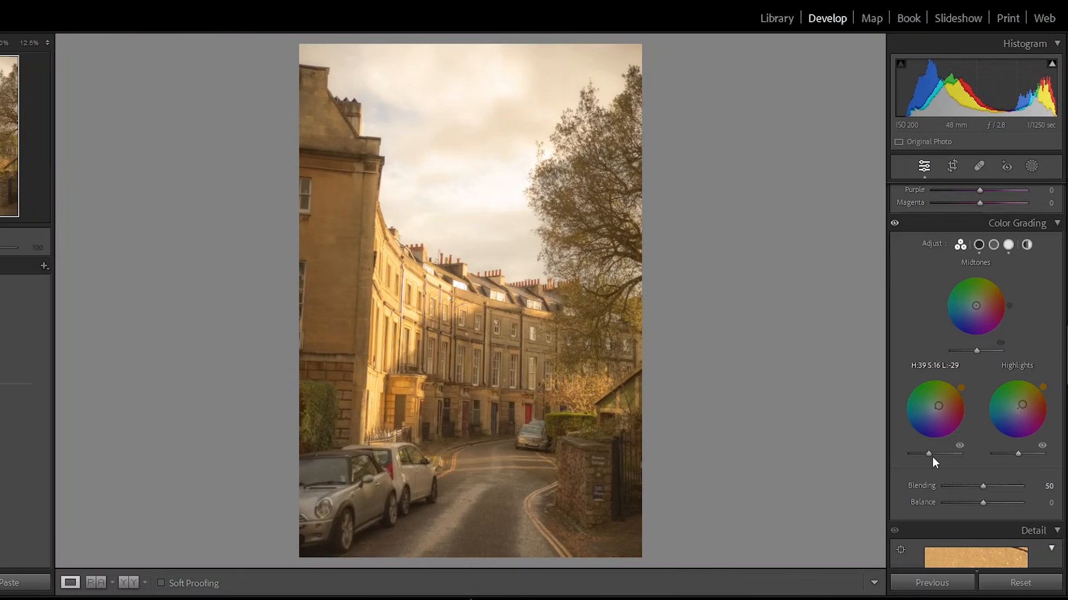
{"action": "left_click_drag", "start_coordinate": [932, 456], "coordinate": [936, 457]}
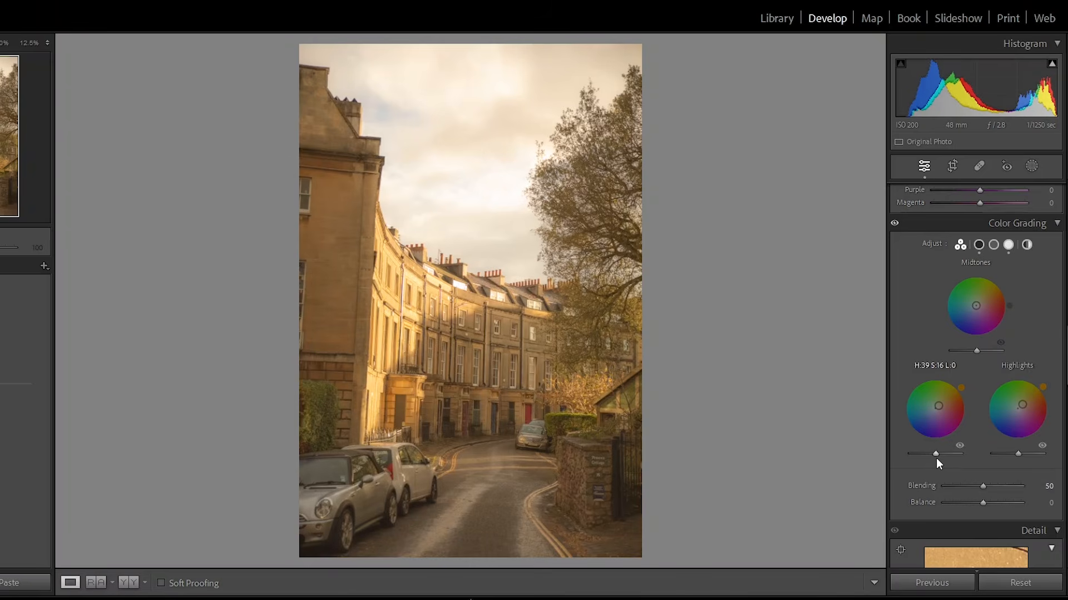
{"action": "left_click_drag", "start_coordinate": [1018, 457], "coordinate": [999, 459]}
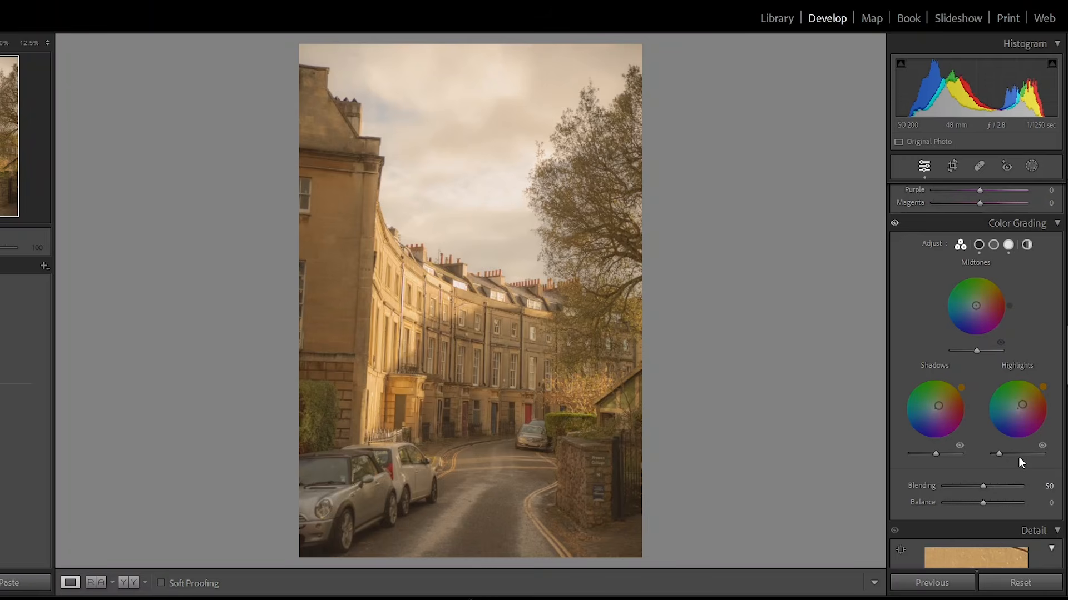
{"action": "left_click", "coordinate": [1019, 455]}
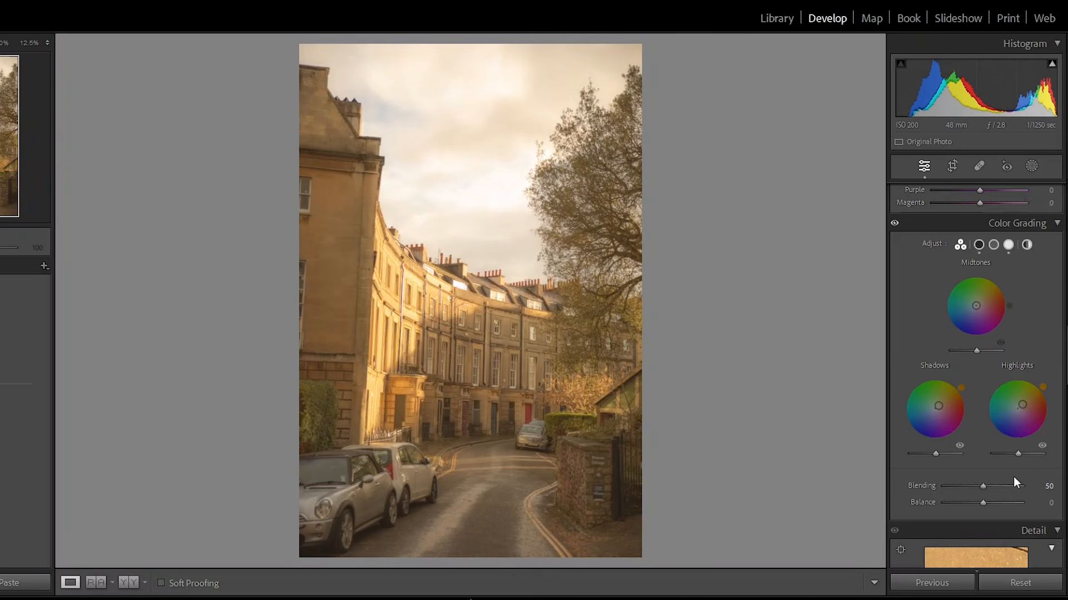
- Add film grain by setting the Grain Amount to 35 in Effects
{"action": "scroll", "coordinate": [952, 438], "scroll_direction": "down", "scroll_amount": 10}
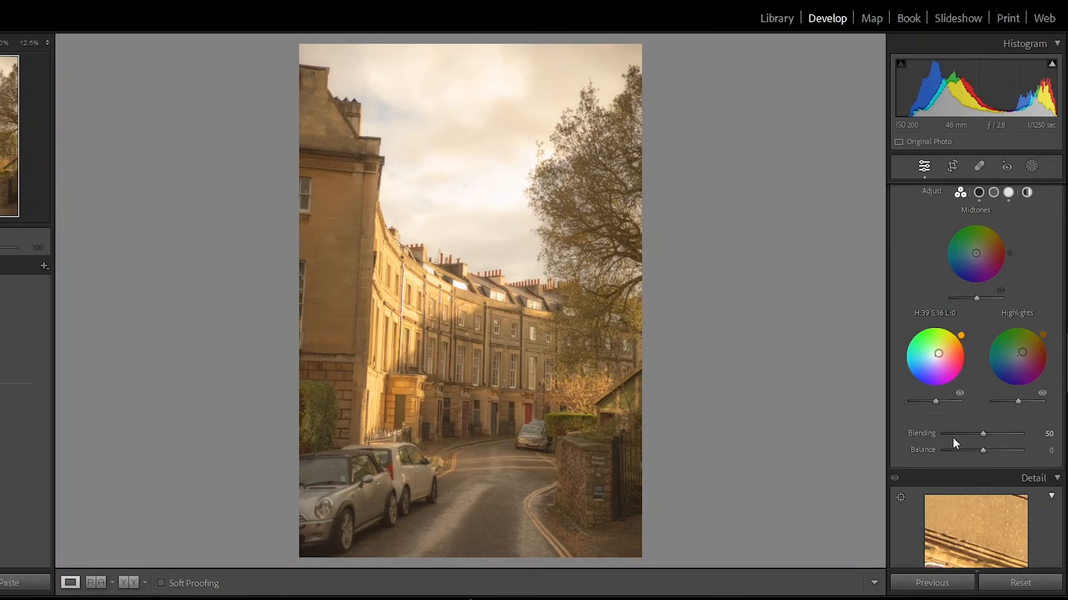
{"action": "scroll", "coordinate": [953, 438], "scroll_direction": "up", "scroll_amount": 8}
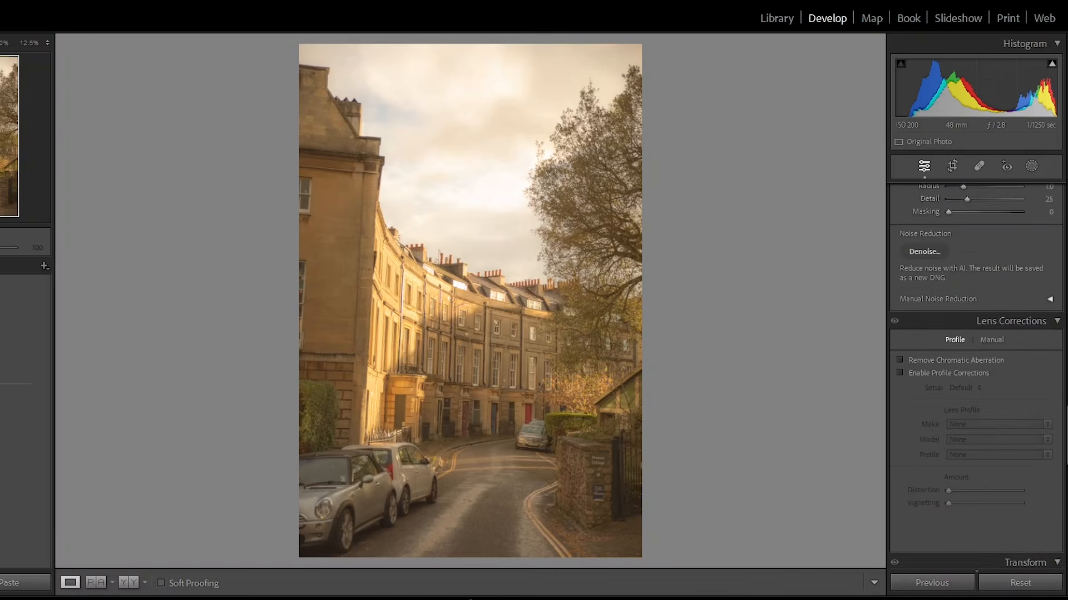
{"action": "scroll", "coordinate": [977, 380], "scroll_direction": "down", "scroll_amount": 10}
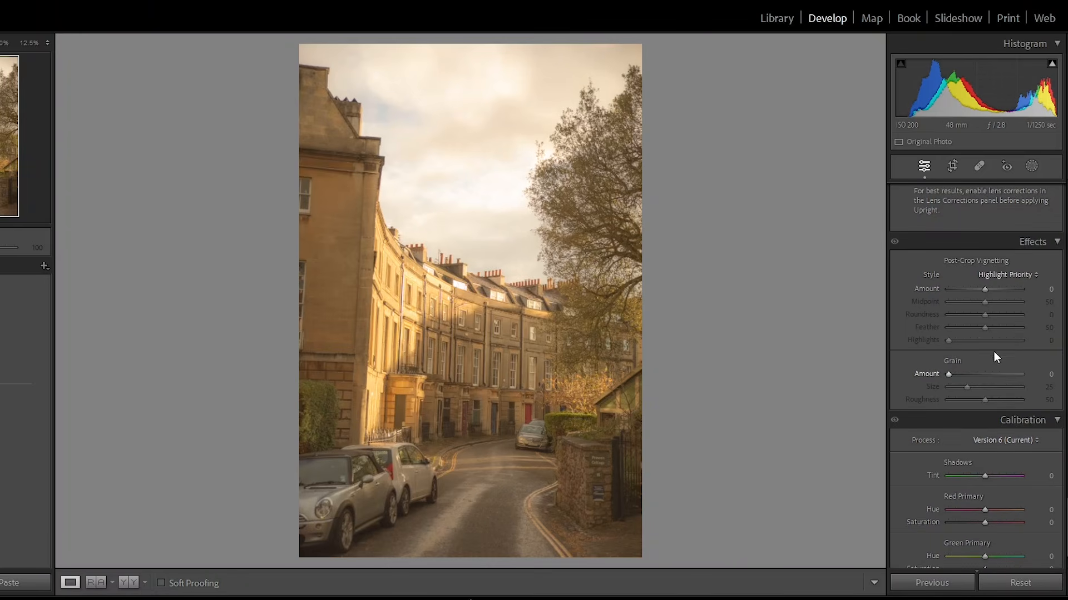
{"action": "left_click", "coordinate": [968, 374]}
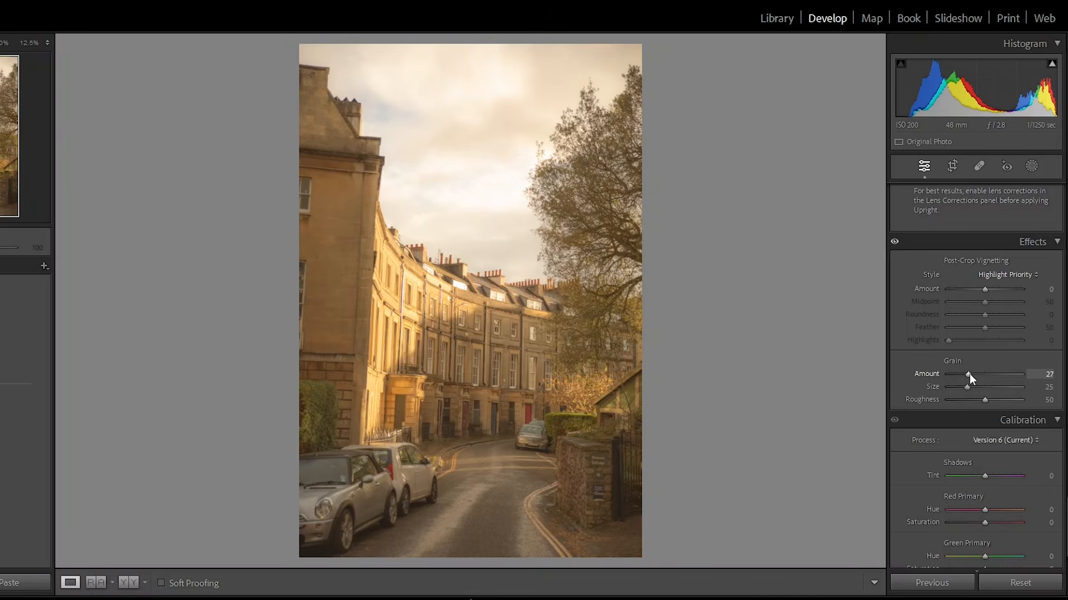
{"action": "left_click_drag", "start_coordinate": [970, 376], "coordinate": [975, 379]}
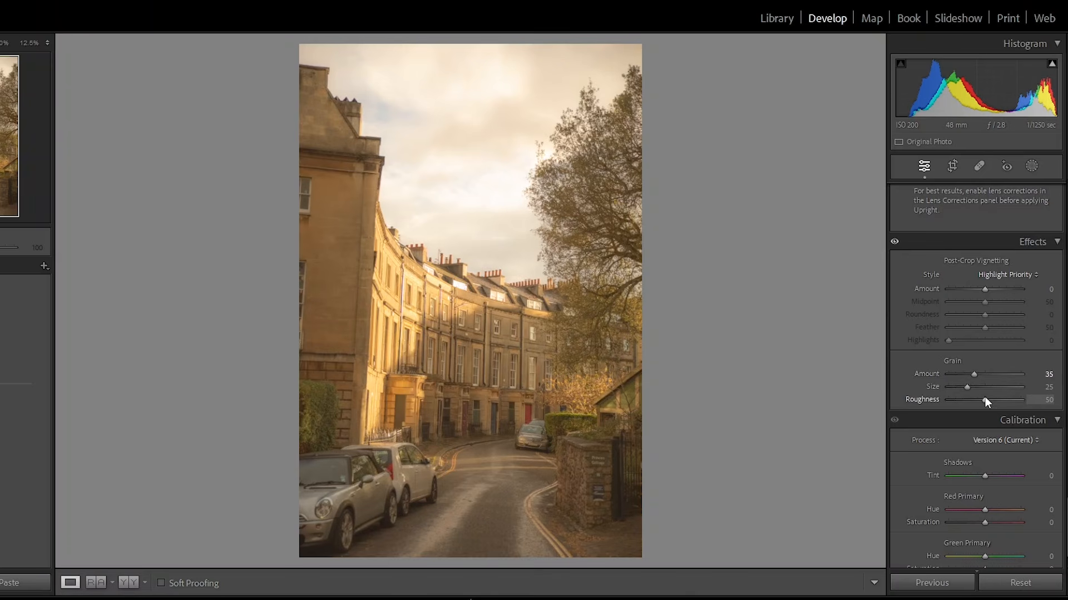
- Fine-tune the grain in Effects, adjusting Size and Roughness and testing Amount at 100
{"action": "left_click_drag", "start_coordinate": [971, 388], "coordinate": [980, 407]}
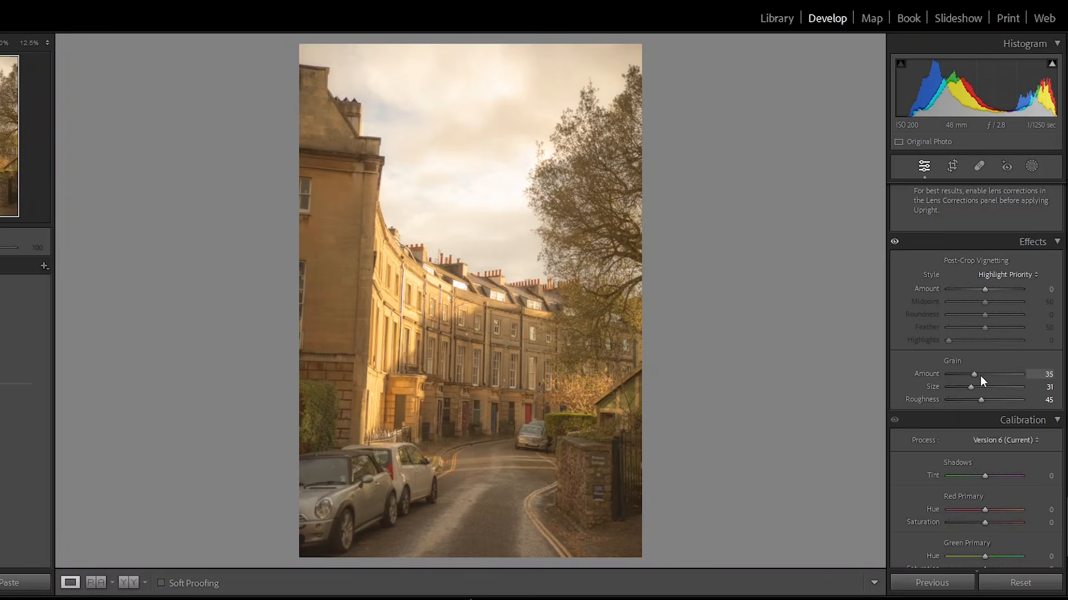
{"action": "left_click_drag", "start_coordinate": [980, 376], "coordinate": [1061, 373]}
{"action": "left_click", "coordinate": [1007, 401]}
{"action": "left_click", "coordinate": [984, 400]}
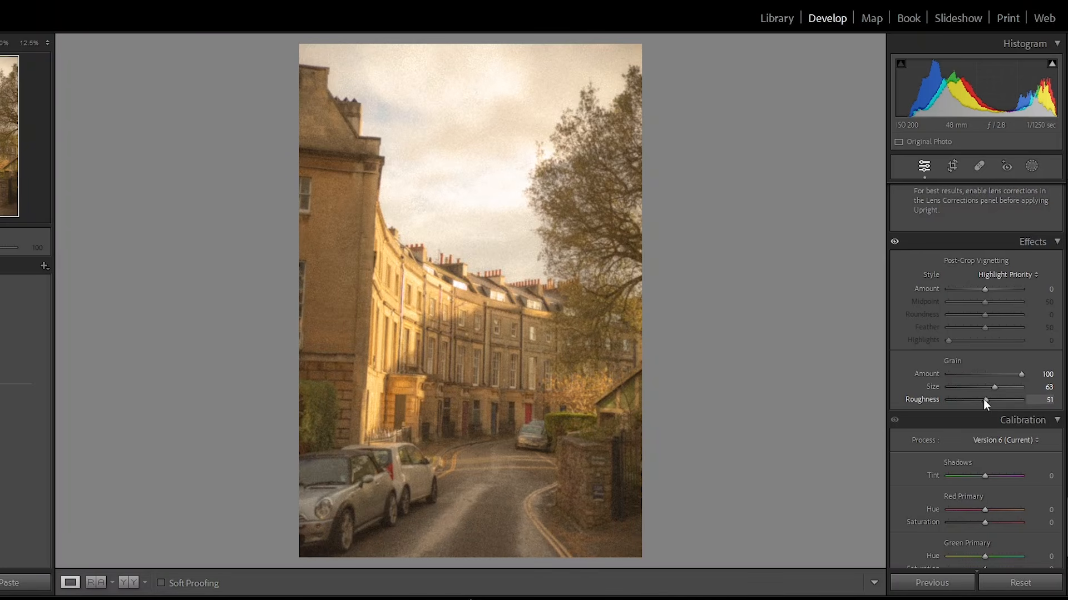
{"action": "left_click", "coordinate": [979, 399]}
{"action": "left_click", "coordinate": [984, 387]}
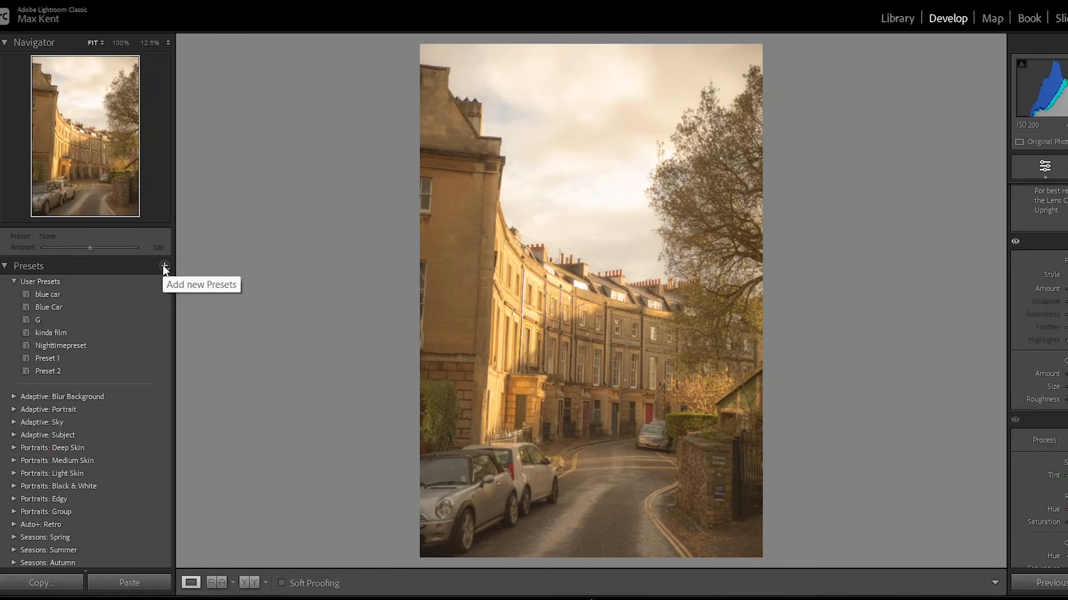
- Create a new develop preset named "super cool preset by a cool guy please subscribe to him lo" with all settings
{"action": "left_click", "coordinate": [165, 267]}
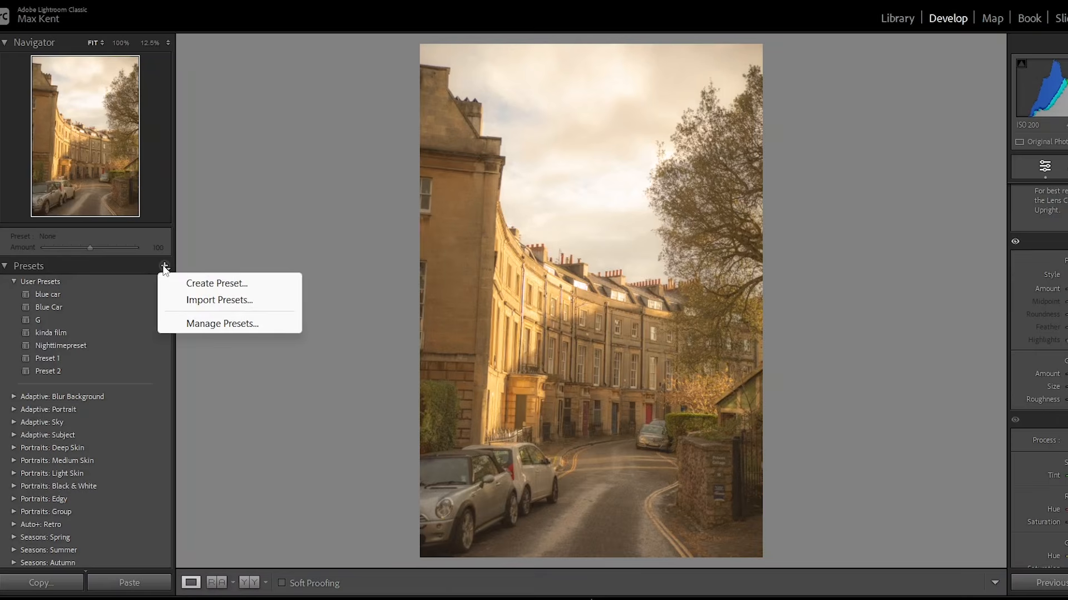
{"action": "left_click", "coordinate": [191, 283]}
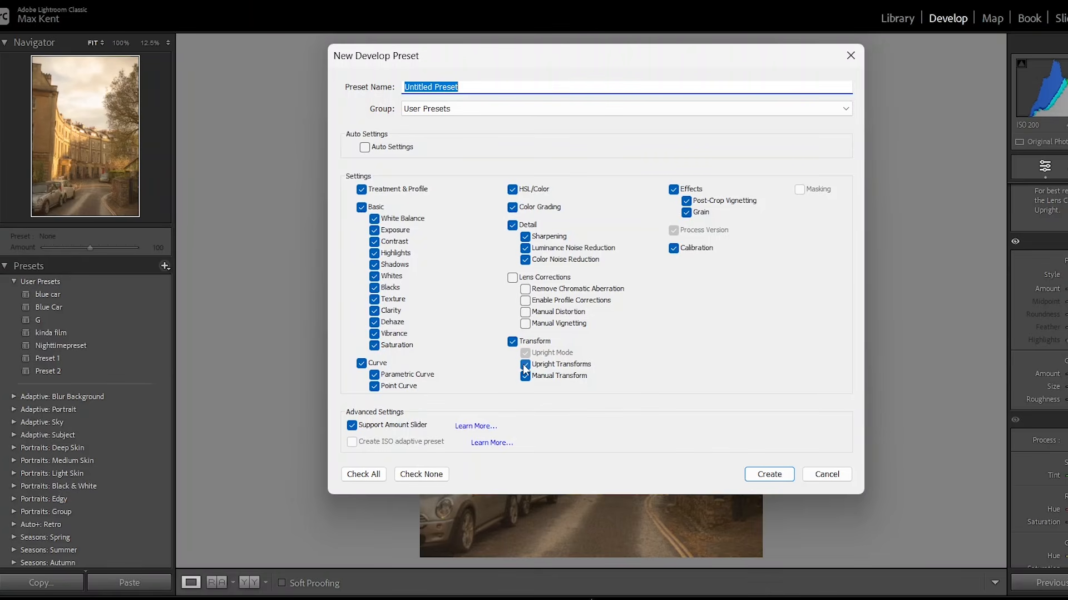
{"action": "type", "text": "super cool preset by a cool guy please "}
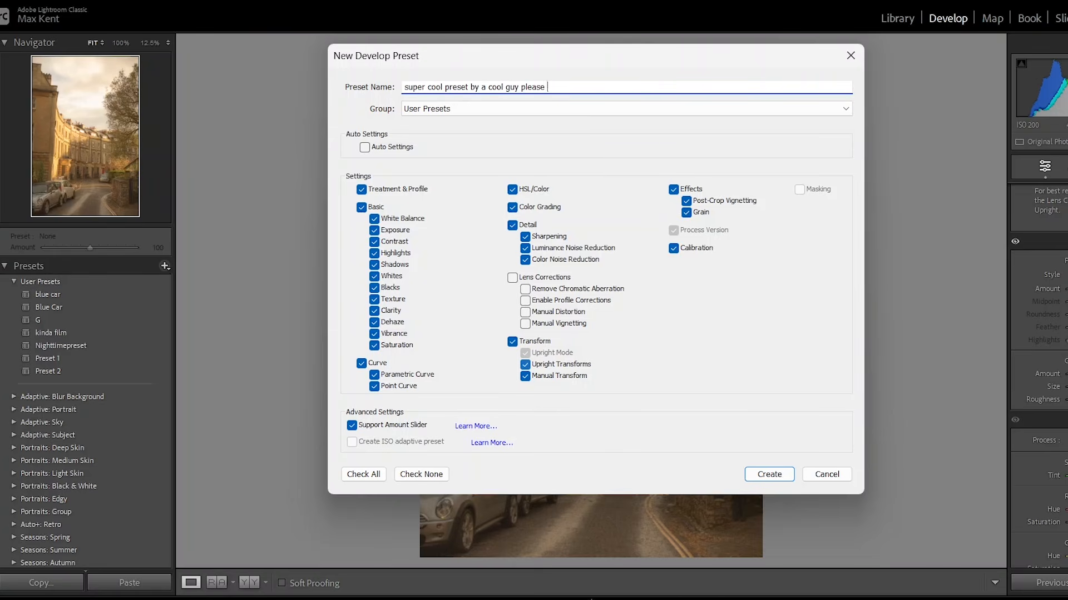
{"action": "type", "text": "subscribe to him lol"}
{"action": "left_click", "coordinate": [770, 475]}
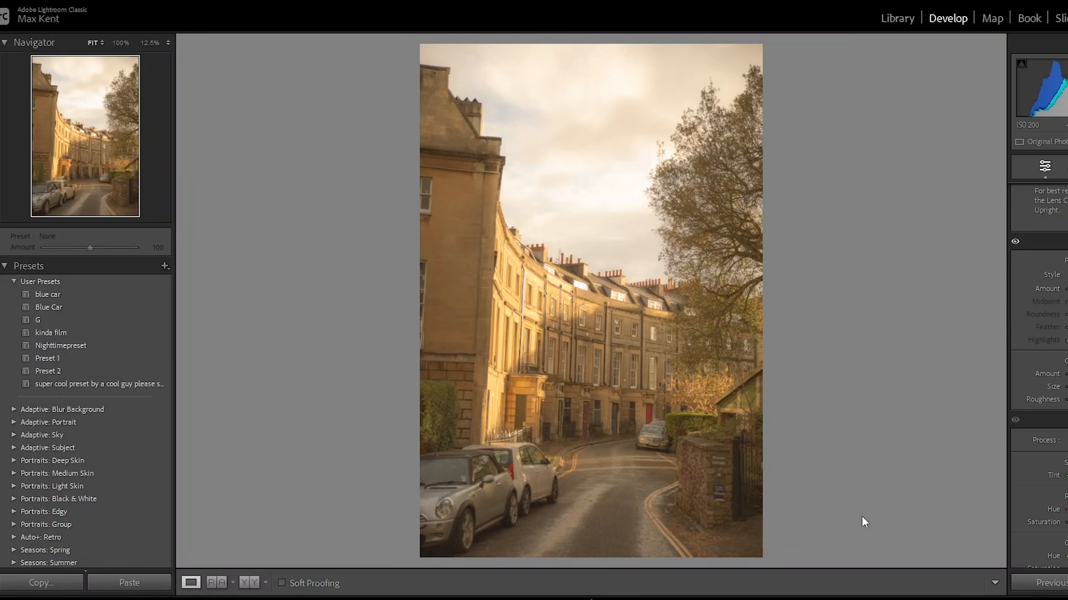
- Open the autumn field photo with cows in Develop and apply the newly created preset
{"action": "left_click", "coordinate": [907, 17]}
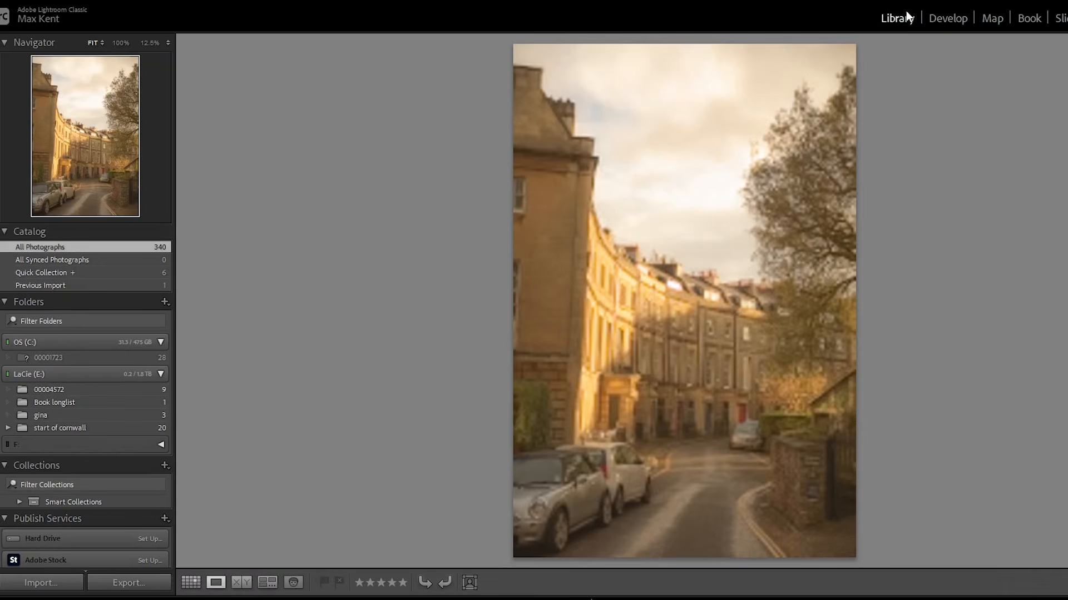
{"action": "key", "text": "g"}
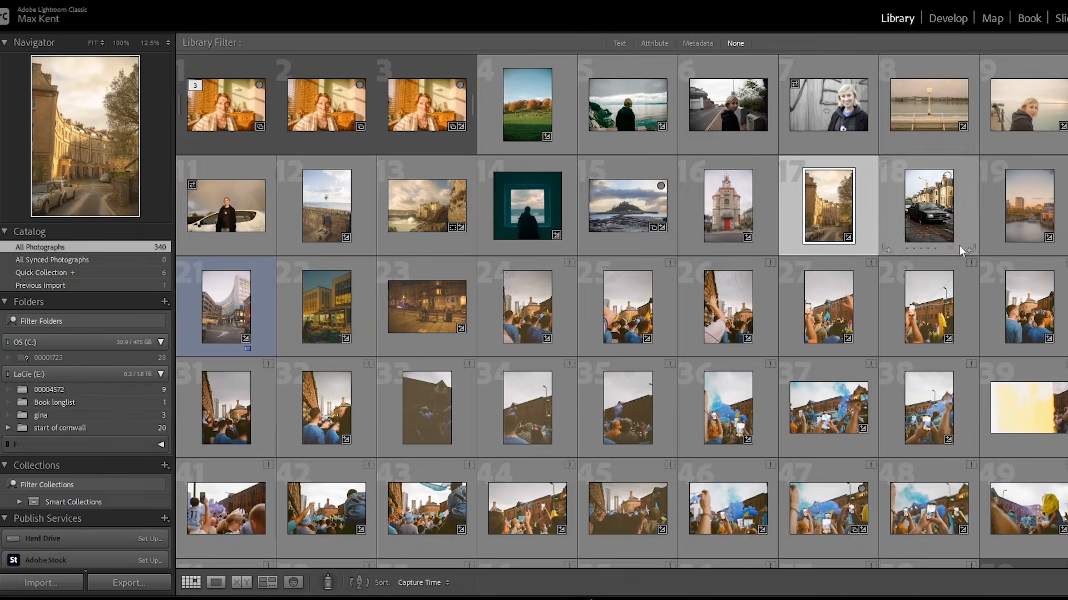
{"action": "double_click", "coordinate": [536, 113]}
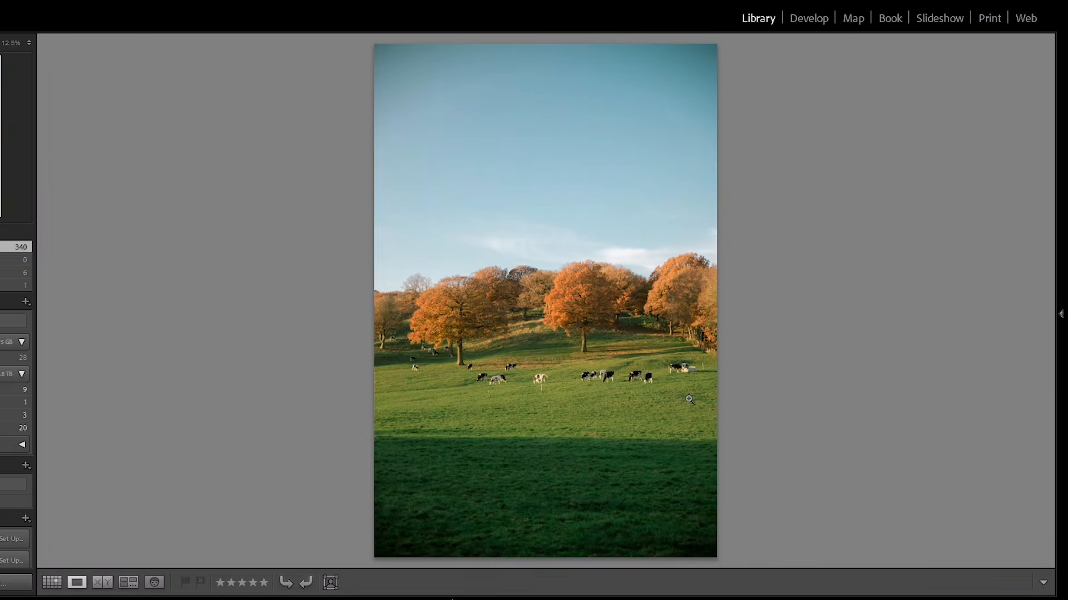
{"action": "left_click", "coordinate": [815, 19]}
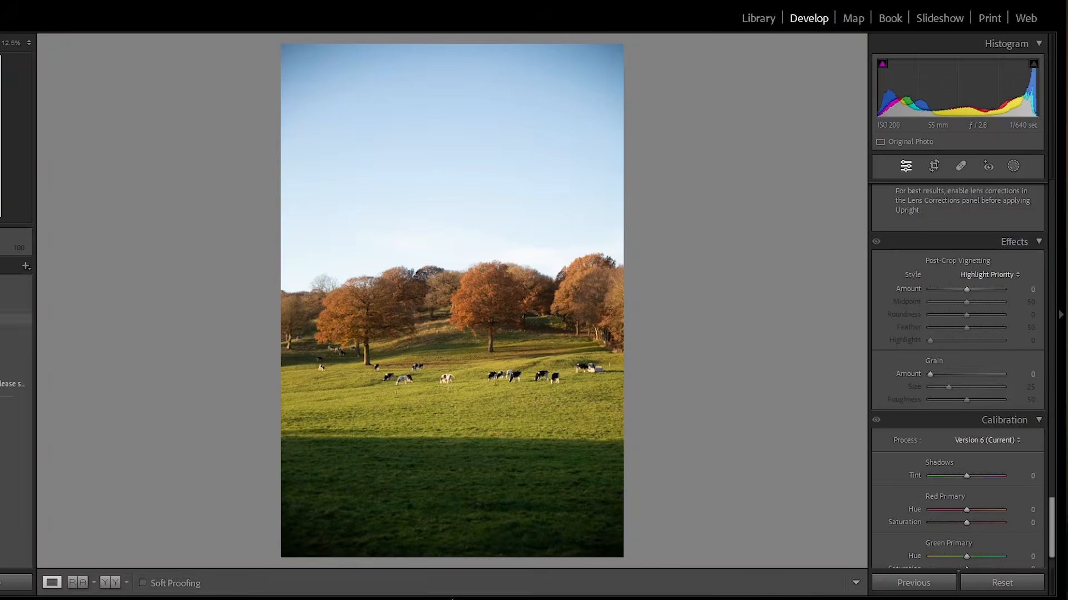
{"action": "left_click", "coordinate": [13, 385]}
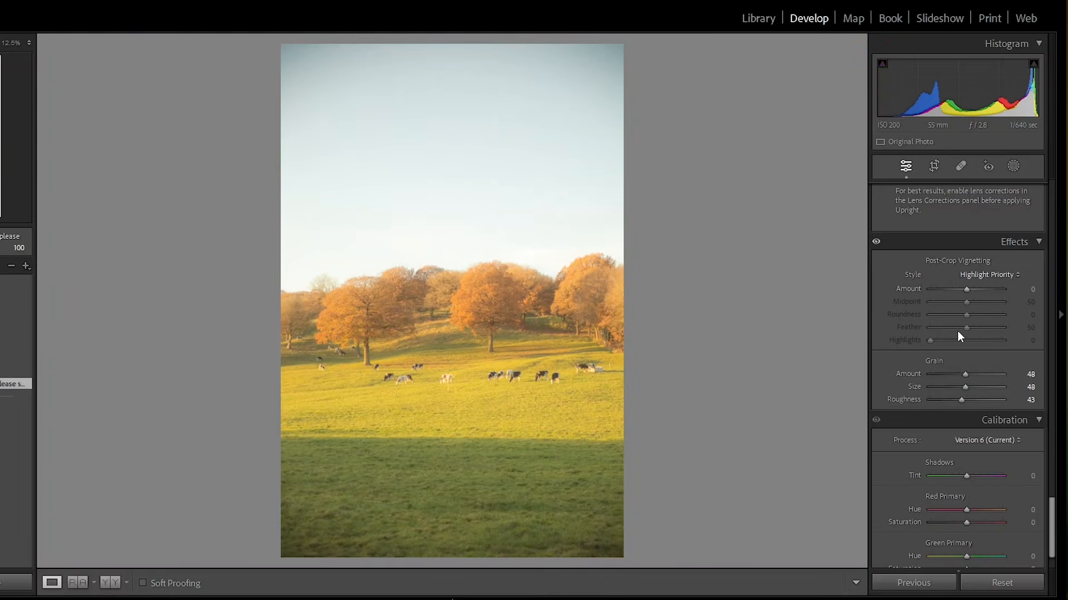
- Lower the exposure to -0.79 and cool the white balance temperature to 7088
{"action": "scroll", "coordinate": [963, 288], "scroll_direction": "up", "scroll_amount": 15}
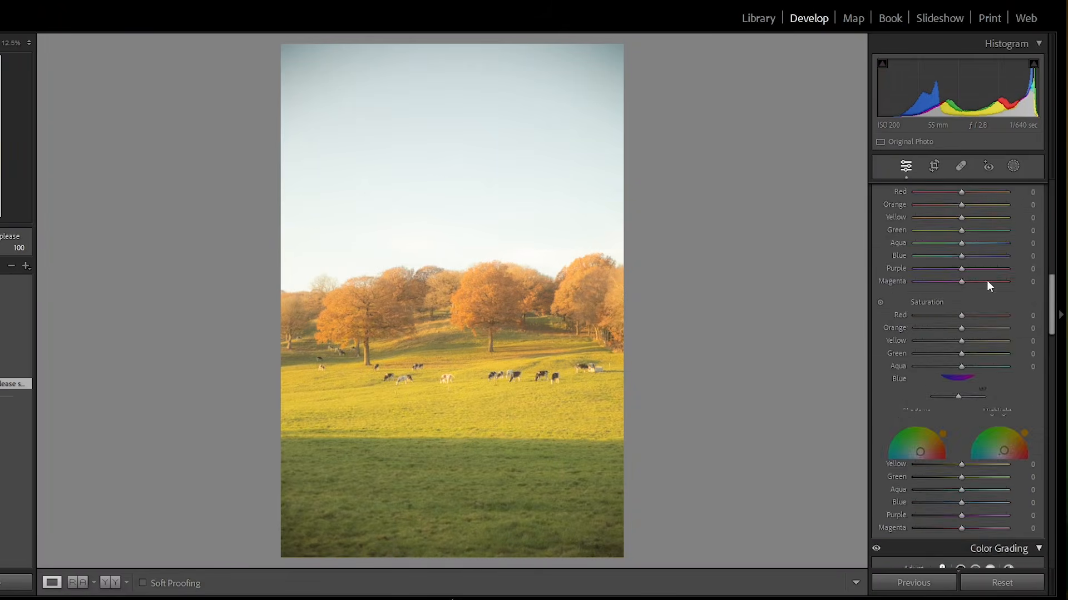
{"action": "scroll", "coordinate": [986, 281], "scroll_direction": "up", "scroll_amount": 4}
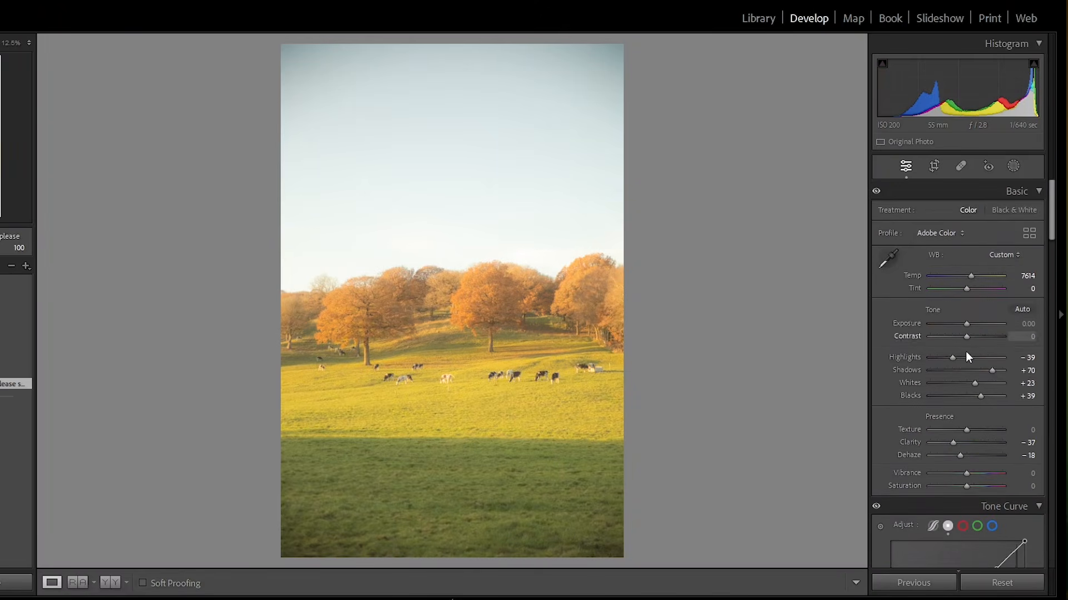
{"action": "left_click_drag", "start_coordinate": [967, 324], "coordinate": [961, 330]}
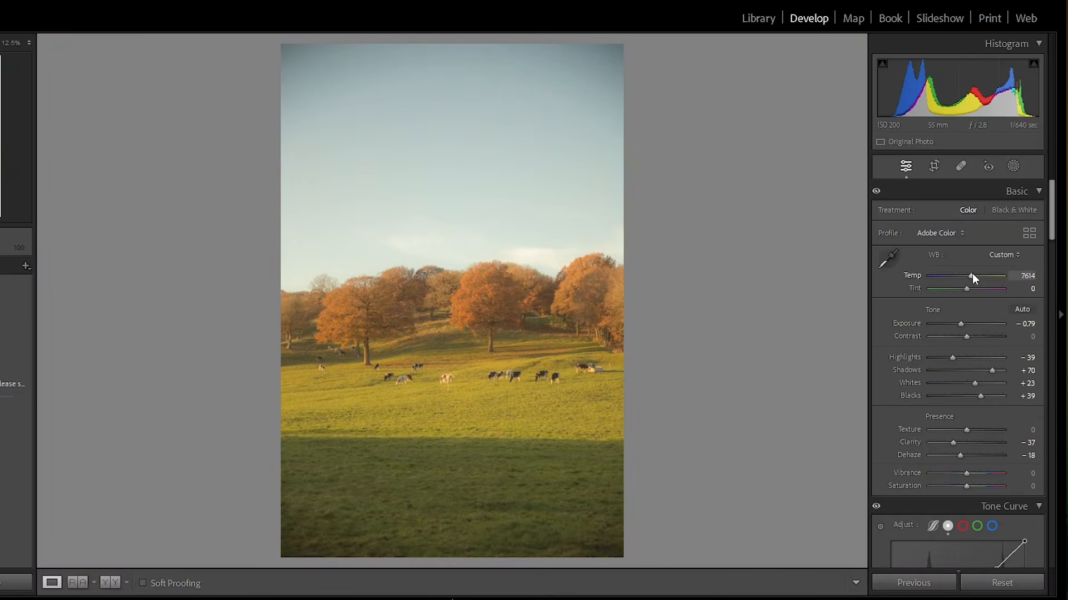
{"action": "left_click_drag", "start_coordinate": [972, 279], "coordinate": [968, 280]}
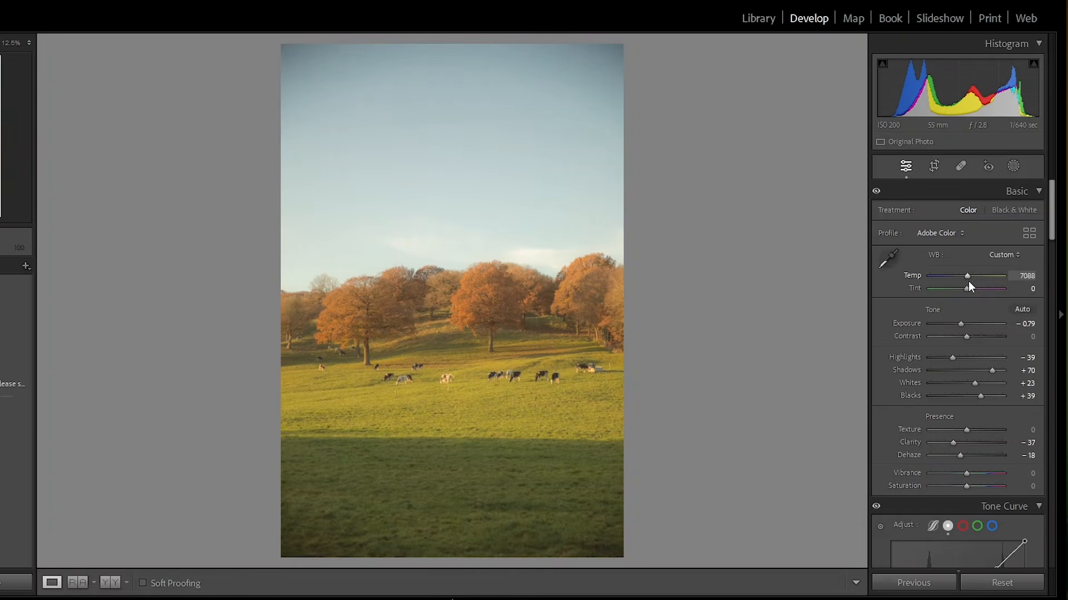
- Darken the greenery by setting yellow luminance to -9 and green luminance to -15 in HSL
{"action": "scroll", "coordinate": [991, 443], "scroll_direction": "down", "scroll_amount": 5}
{"action": "scroll", "coordinate": [990, 443], "scroll_direction": "down", "scroll_amount": 5}
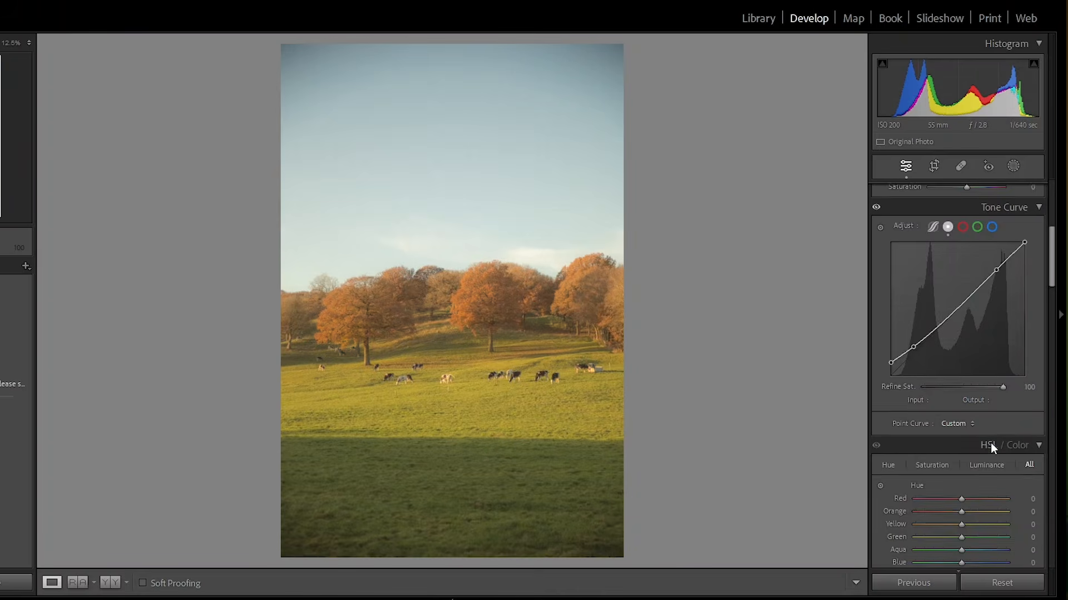
{"action": "scroll", "coordinate": [994, 448], "scroll_direction": "down", "scroll_amount": 2}
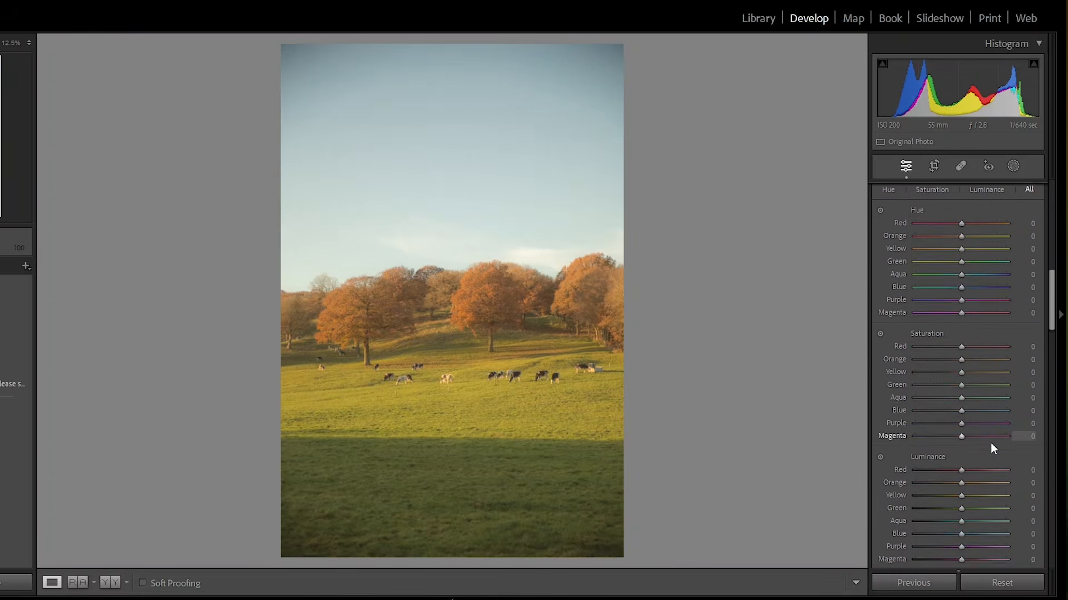
{"action": "scroll", "coordinate": [994, 448], "scroll_direction": "up", "scroll_amount": 1}
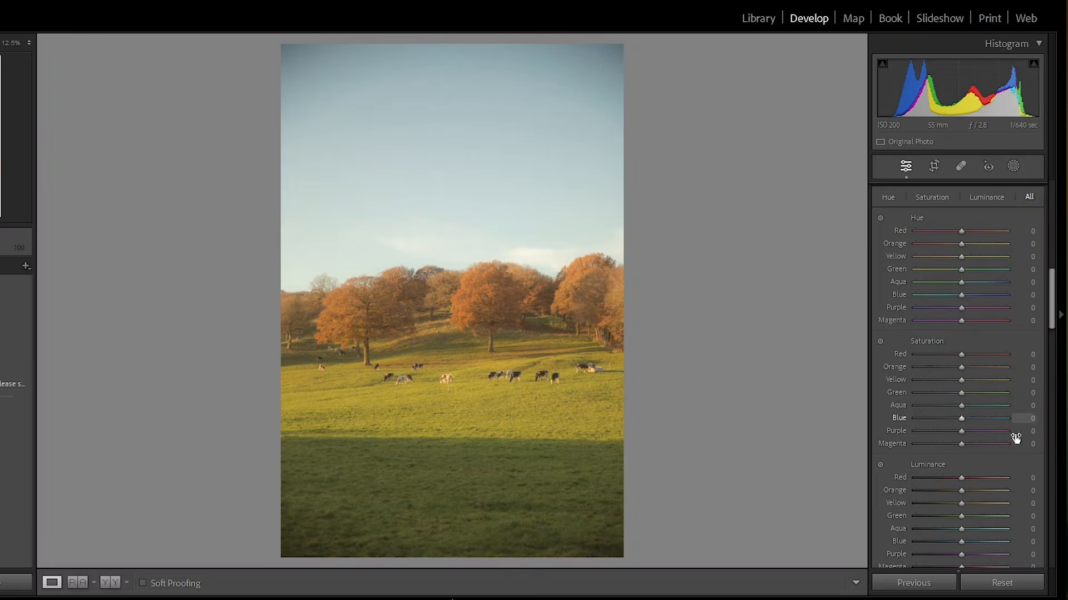
{"action": "scroll", "coordinate": [995, 470], "scroll_direction": "down", "scroll_amount": 2}
{"action": "scroll", "coordinate": [996, 469], "scroll_direction": "down", "scroll_amount": 2}
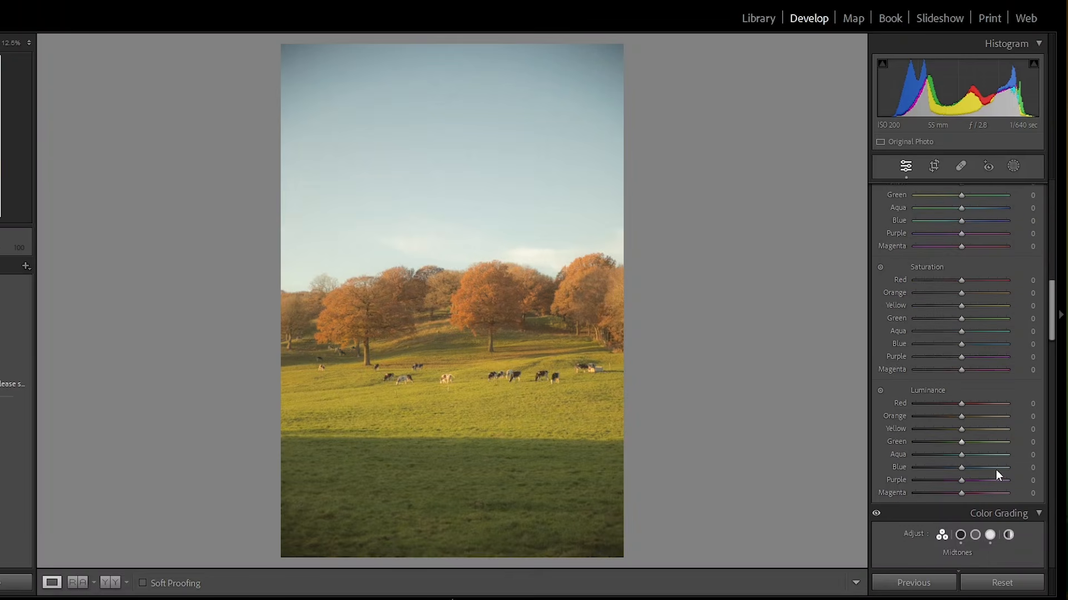
{"action": "left_click_drag", "start_coordinate": [960, 445], "coordinate": [957, 436]}
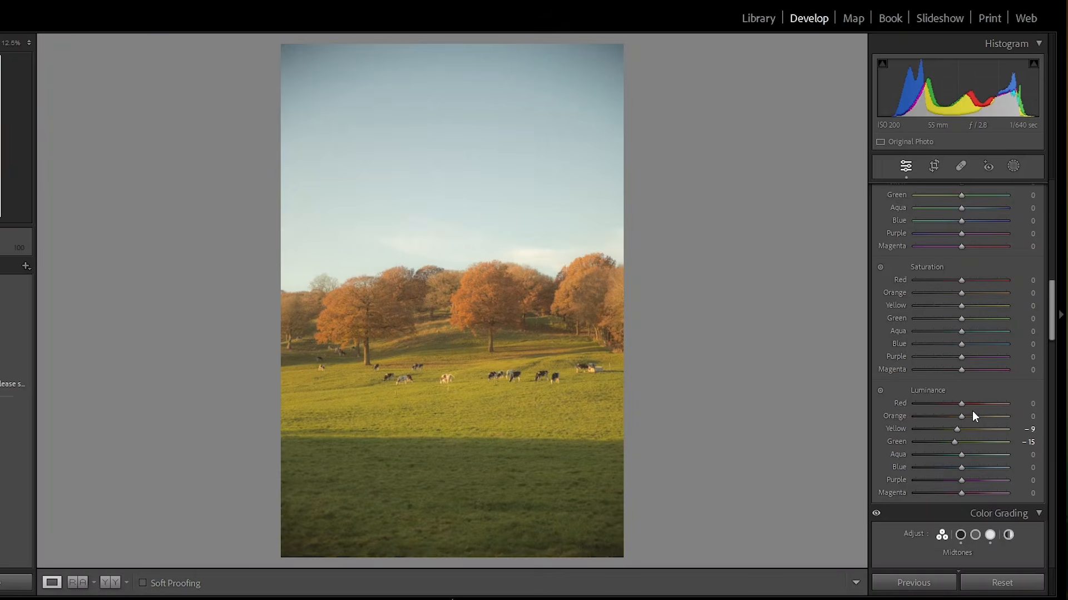
- Set yellow saturation to -3 and shift the aqua and blue hues to -12 and -10
{"action": "scroll", "coordinate": [972, 413], "scroll_direction": "up", "scroll_amount": 2}
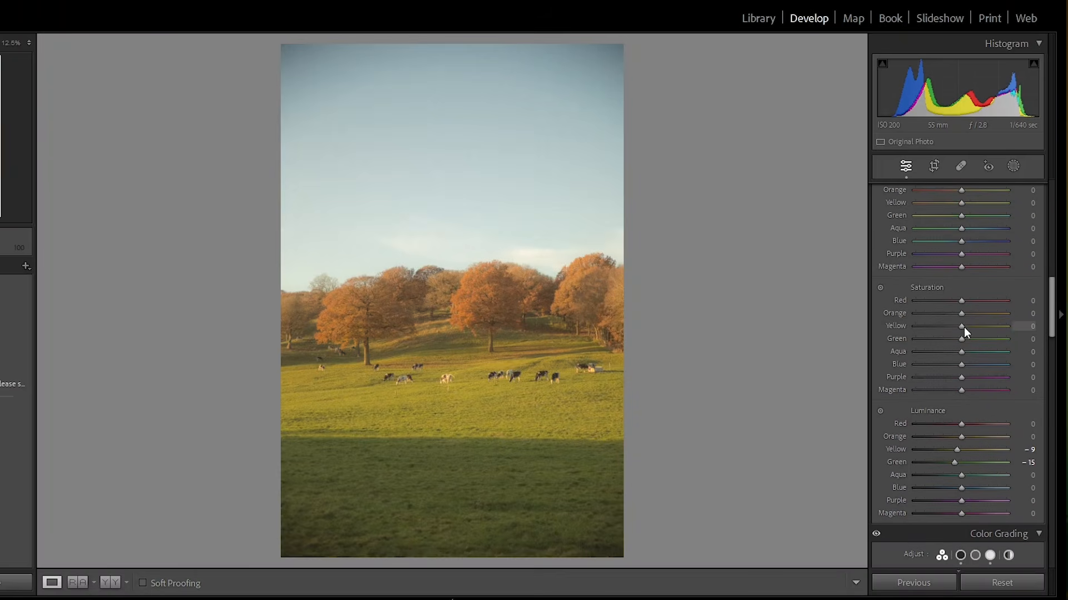
{"action": "left_click_drag", "start_coordinate": [958, 328], "coordinate": [957, 332]}
{"action": "scroll", "coordinate": [998, 270], "scroll_direction": "up", "scroll_amount": 6}
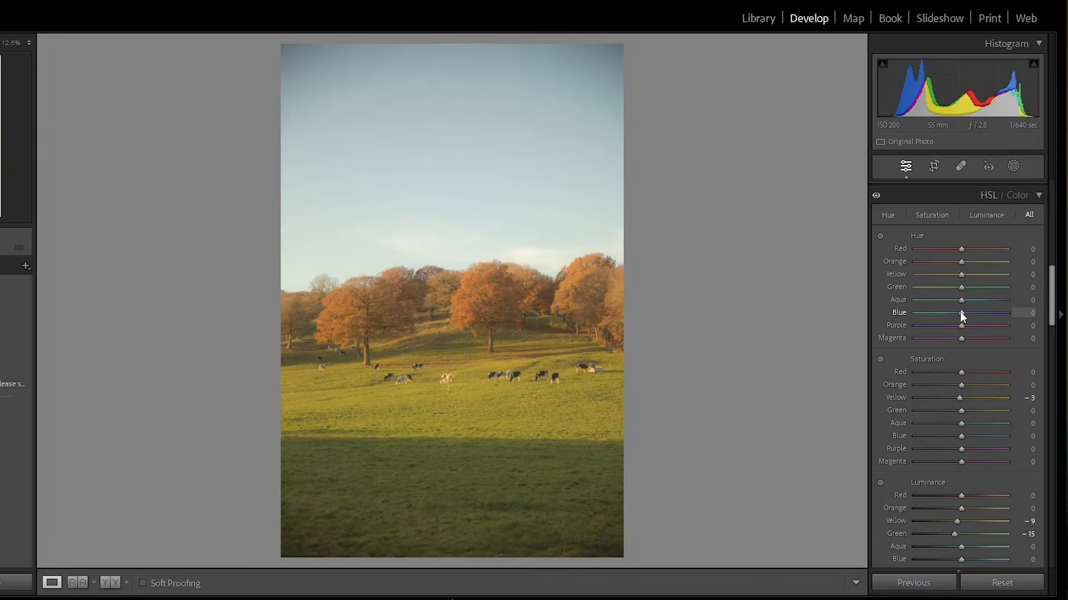
{"action": "mouse_move", "coordinate": [960, 299]}
{"action": "left_mouse_down"}
{"action": "mouse_move", "coordinate": [904, 306]}
{"action": "mouse_move", "coordinate": [1019, 288]}
{"action": "mouse_move", "coordinate": [955, 290]}
{"action": "left_mouse_up"}
{"action": "left_click_drag", "start_coordinate": [960, 314], "coordinate": [954, 321]}
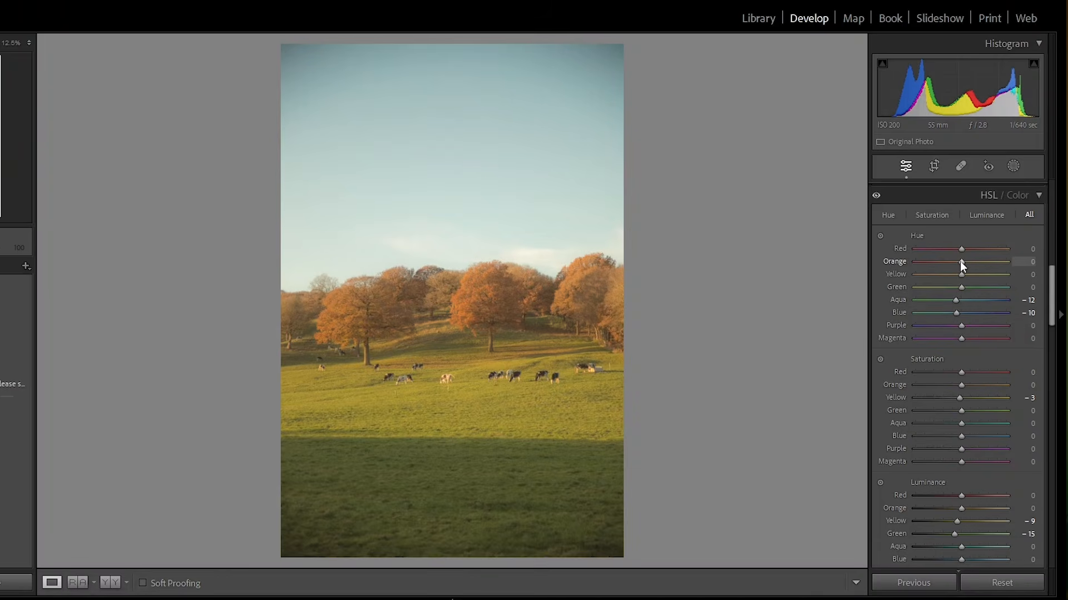
- Shift the orange hue to -8 and raise orange saturation to +13
{"action": "mouse_move", "coordinate": [961, 263]}
{"action": "left_mouse_down"}
{"action": "mouse_move", "coordinate": [948, 264]}
{"action": "mouse_move", "coordinate": [957, 269]}
{"action": "left_mouse_up"}
{"action": "mouse_move", "coordinate": [961, 386]}
{"action": "left_mouse_down"}
{"action": "mouse_move", "coordinate": [1007, 385]}
{"action": "mouse_move", "coordinate": [966, 394]}
{"action": "left_mouse_up"}
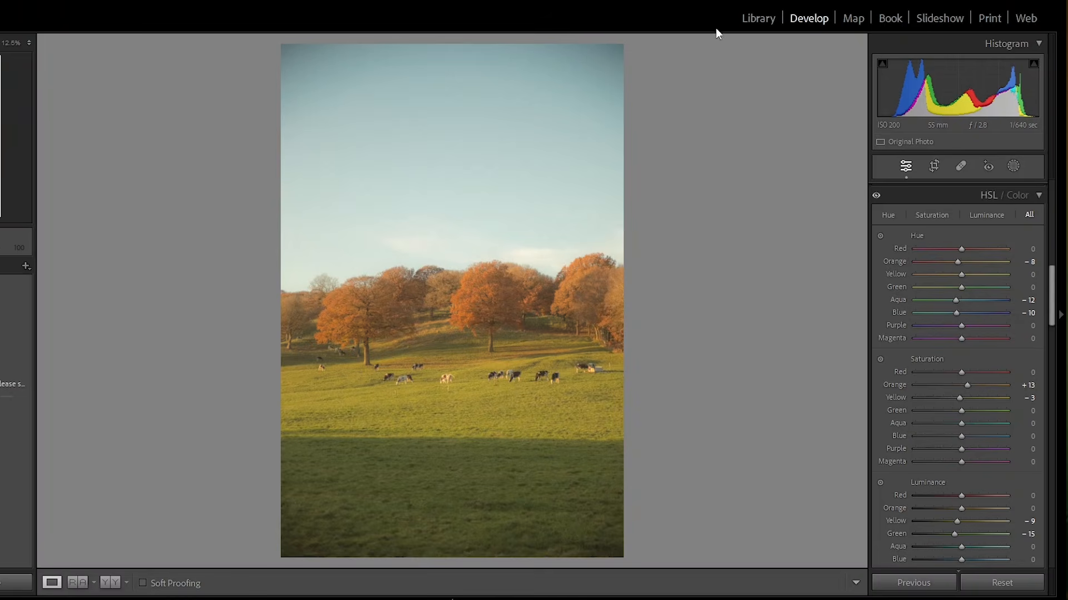
- Open the tower block photo in Develop, reset its settings and apply the new preset
{"action": "left_click", "coordinate": [749, 22]}
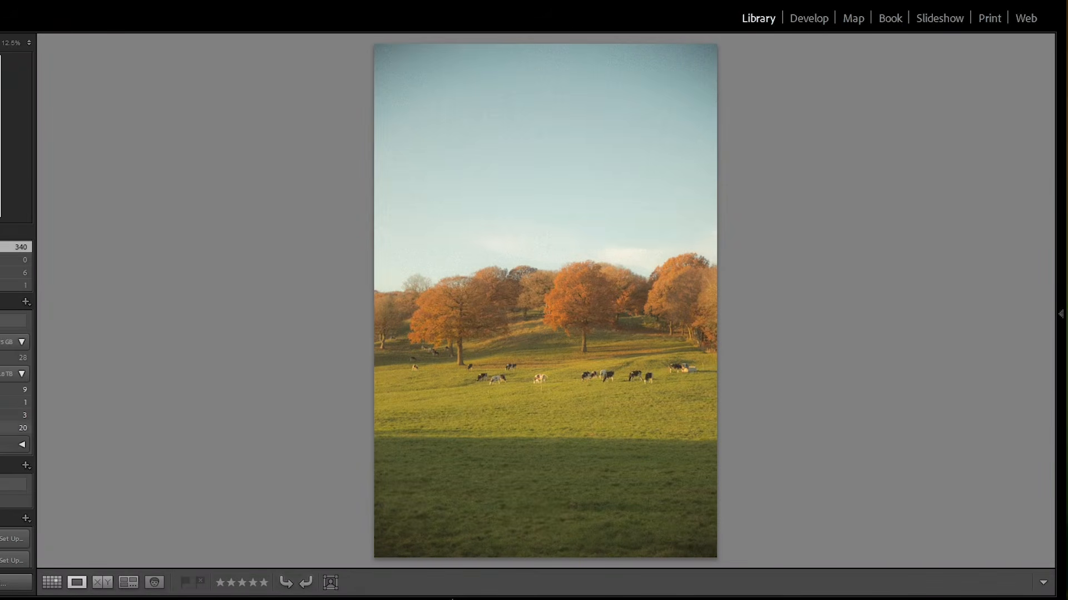
{"action": "key", "text": "g"}
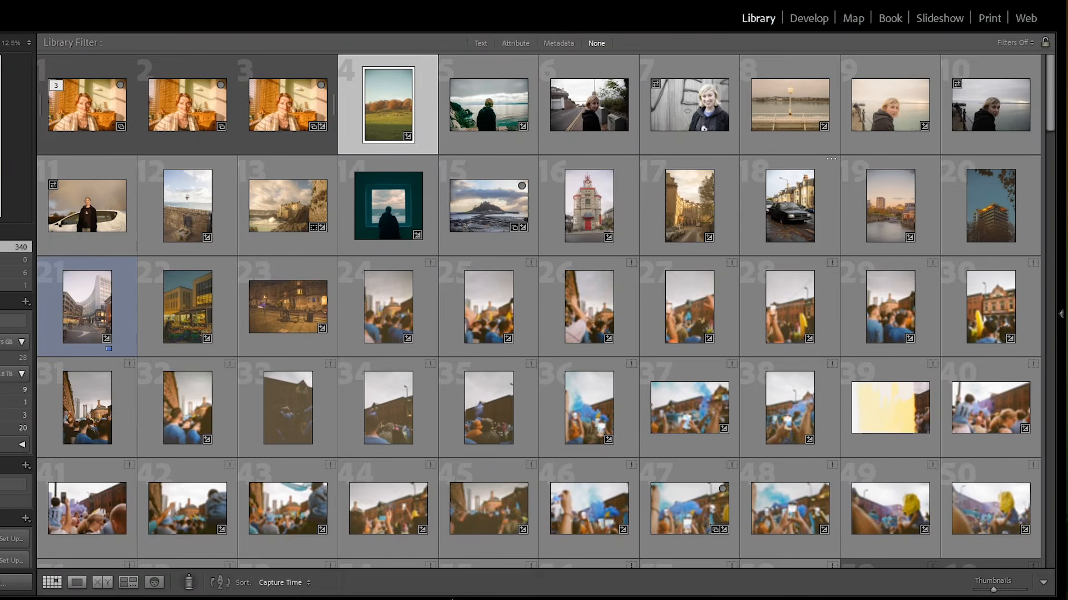
{"action": "left_click", "coordinate": [985, 200]}
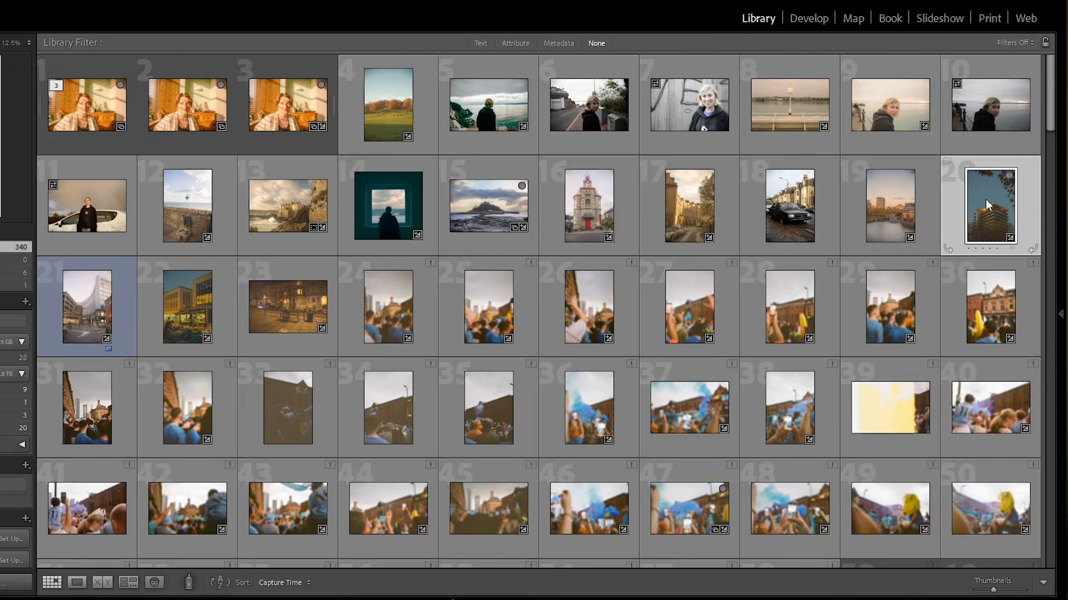
{"action": "key", "text": "d"}
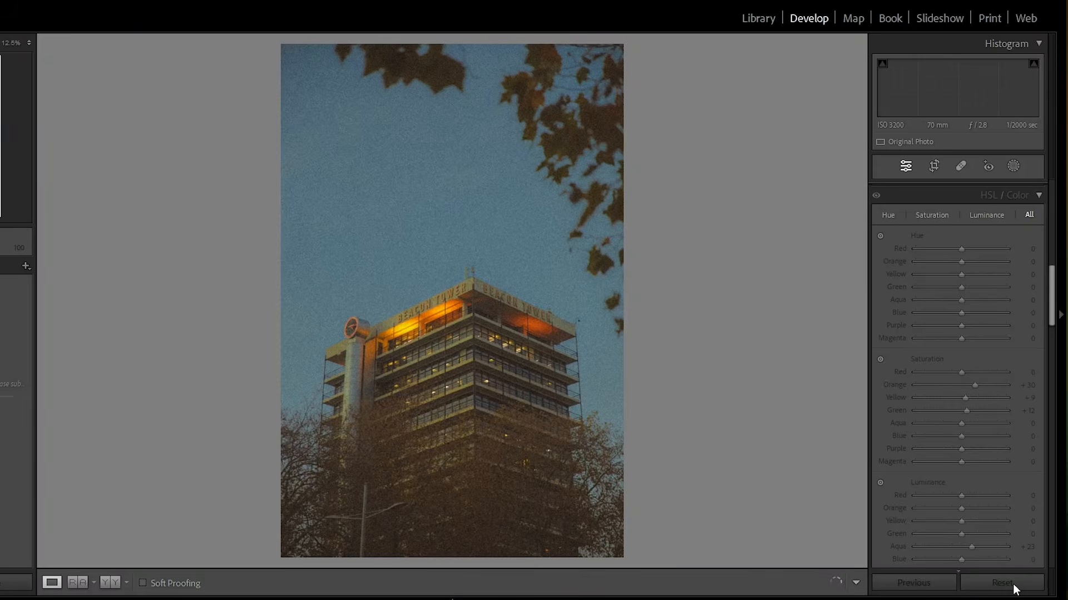
{"action": "left_click", "coordinate": [1011, 584]}
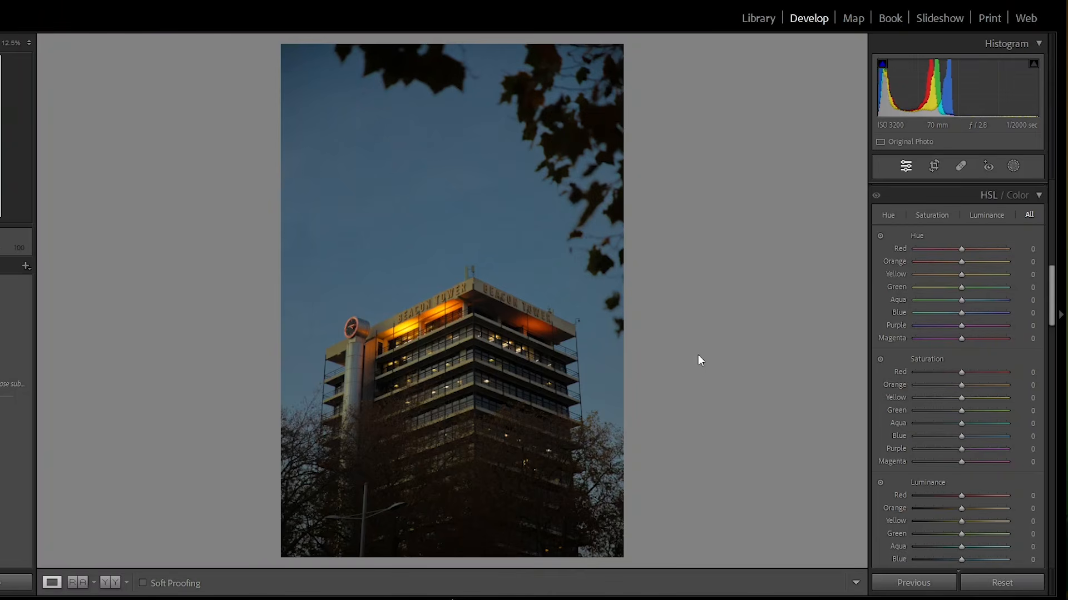
{"action": "left_click", "coordinate": [11, 383]}
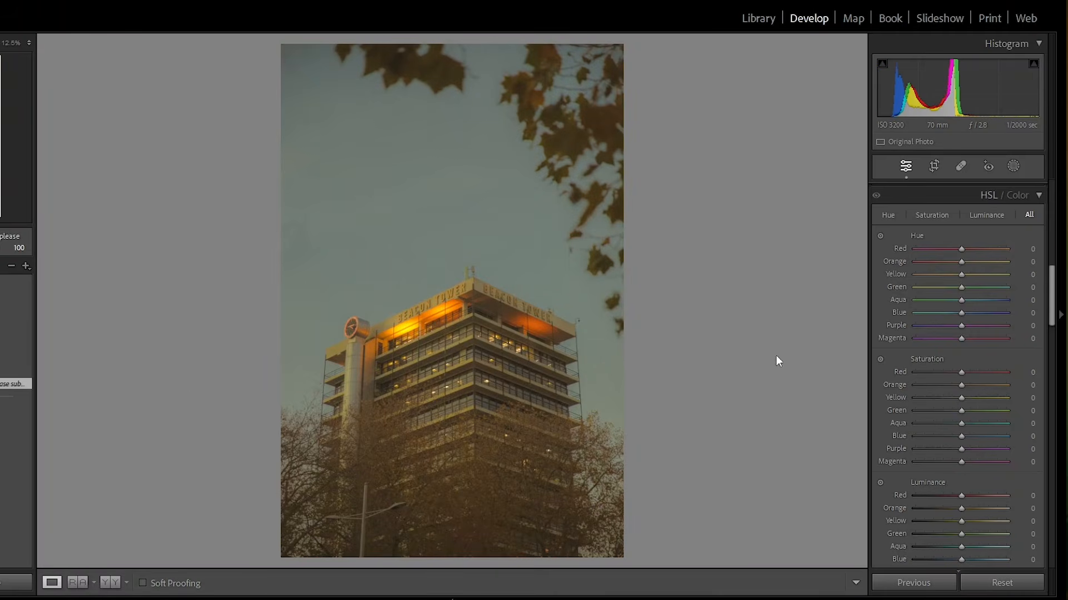
- Cool the white balance temperature to about +5
{"action": "scroll", "coordinate": [955, 269], "scroll_direction": "up", "scroll_amount": 10}
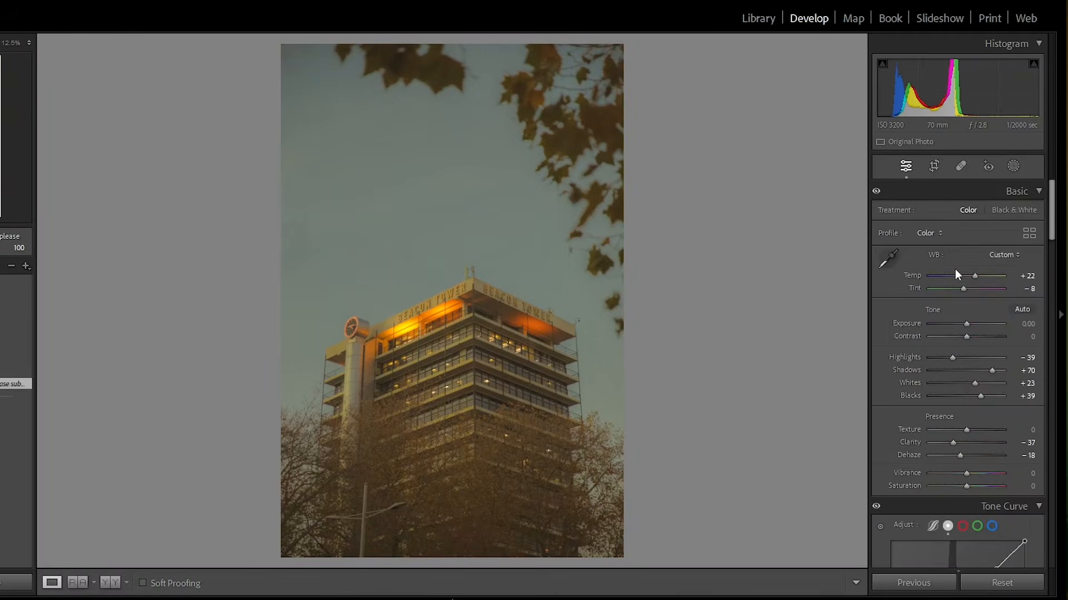
{"action": "left_click_drag", "start_coordinate": [964, 276], "coordinate": [968, 277]}
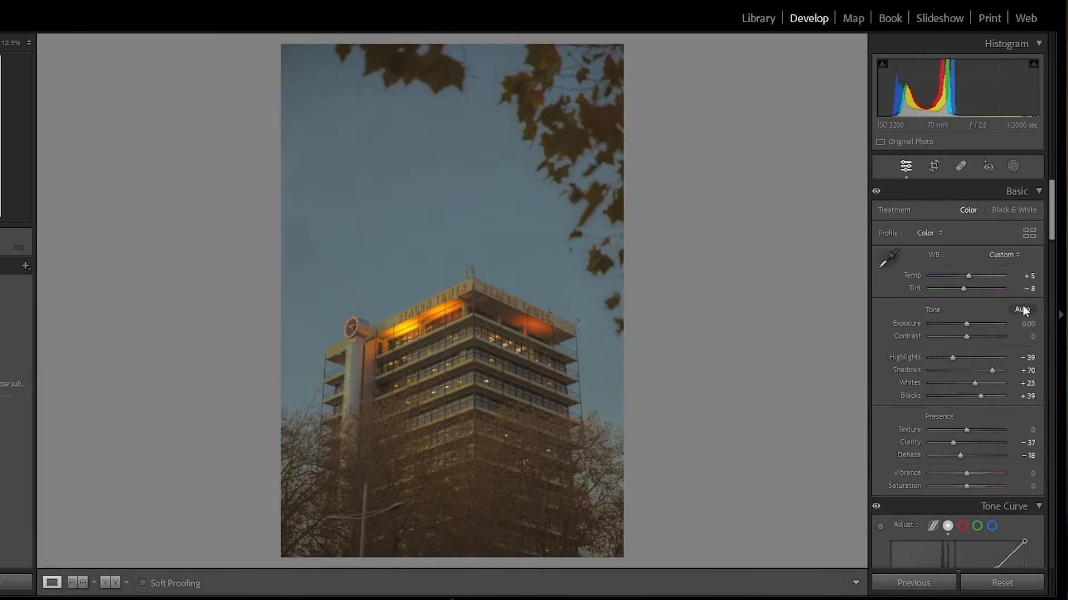
{"action": "left_click_drag", "start_coordinate": [967, 277], "coordinate": [966, 279]}
- Shift the blue hue to -30 in HSL to tint the sky teal
{"action": "scroll", "coordinate": [958, 258], "scroll_direction": "down", "scroll_amount": 5}
{"action": "scroll", "coordinate": [960, 260], "scroll_direction": "down", "scroll_amount": 10}
{"action": "scroll", "coordinate": [1001, 356], "scroll_direction": "up", "scroll_amount": 3}
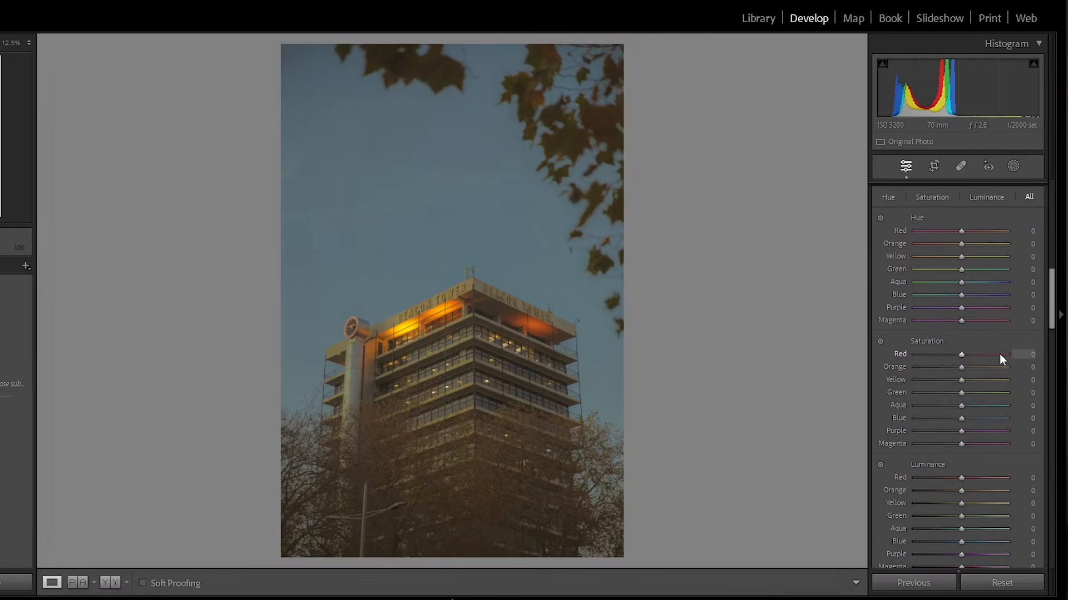
{"action": "mouse_move", "coordinate": [962, 295]}
{"action": "left_mouse_down"}
{"action": "mouse_move", "coordinate": [890, 305]}
{"action": "mouse_move", "coordinate": [949, 297]}
{"action": "left_mouse_up"}
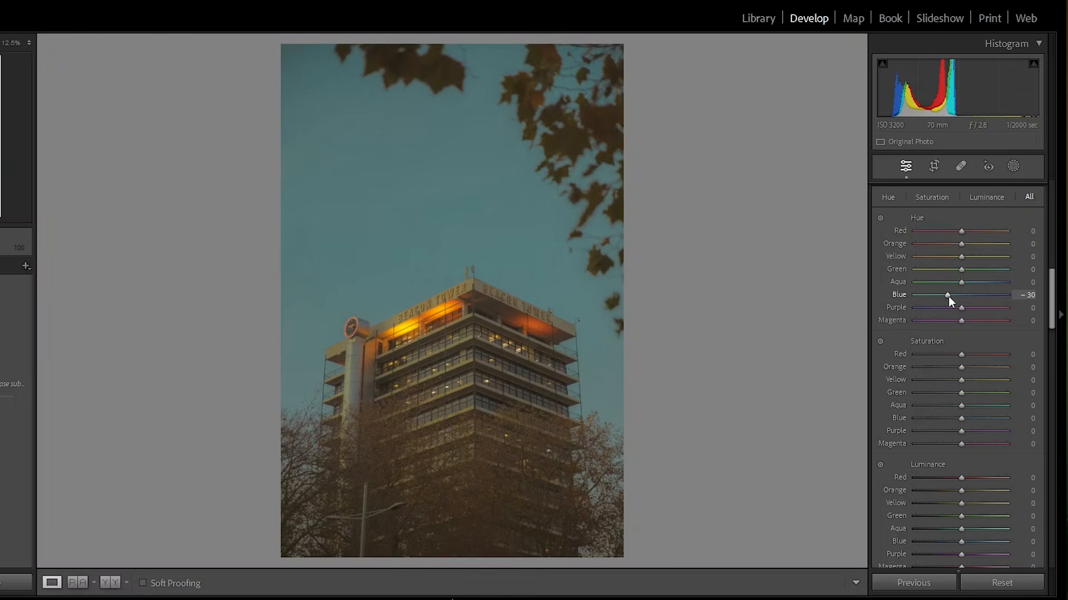
- Strengthen the tower block photo's haze by setting Dehaze to -63
{"action": "scroll", "coordinate": [989, 468], "scroll_direction": "down", "scroll_amount": 3}
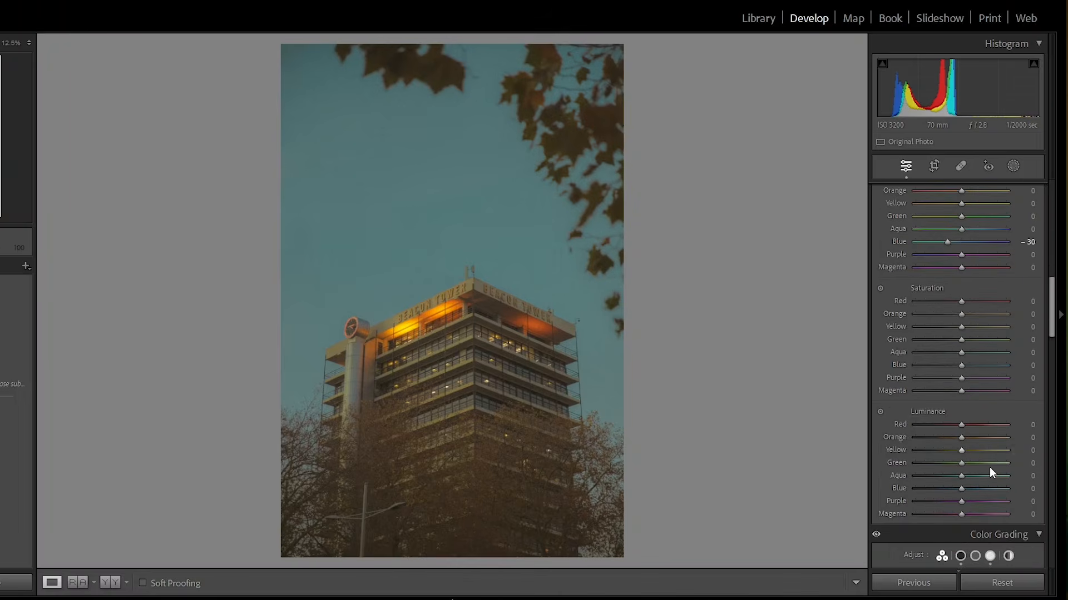
{"action": "scroll", "coordinate": [990, 358], "scroll_direction": "up", "scroll_amount": 20}
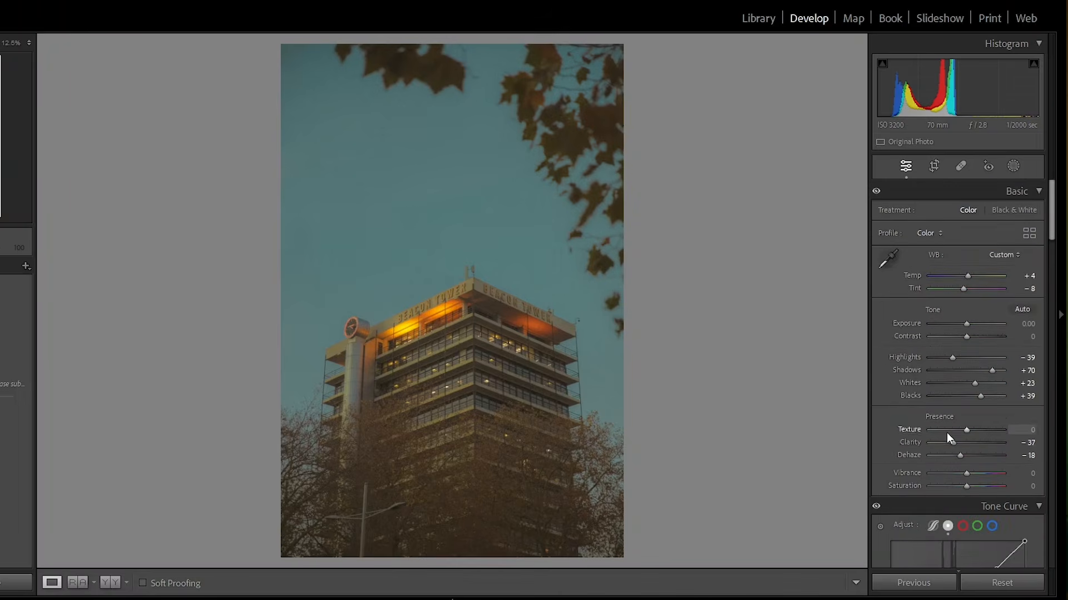
{"action": "left_click", "coordinate": [954, 455]}
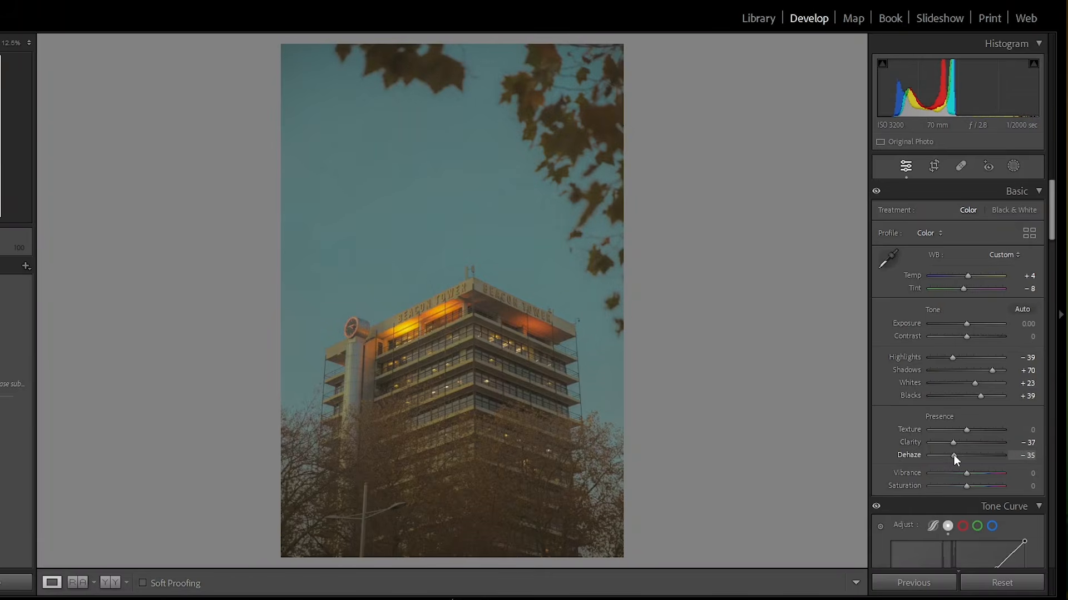
{"action": "left_click", "coordinate": [959, 461]}
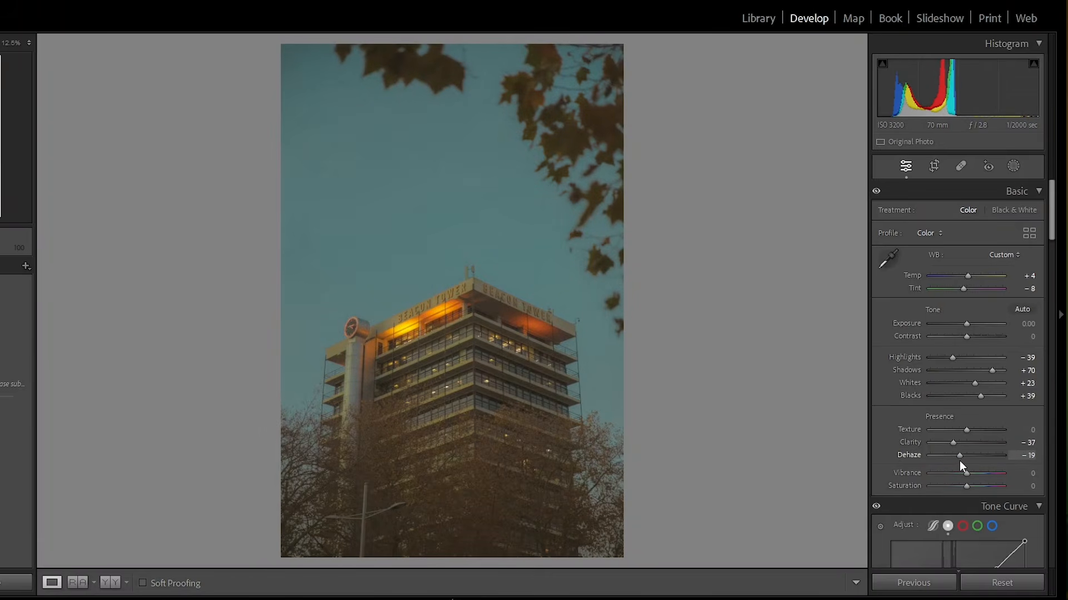
{"action": "left_click_drag", "start_coordinate": [959, 462], "coordinate": [943, 470]}
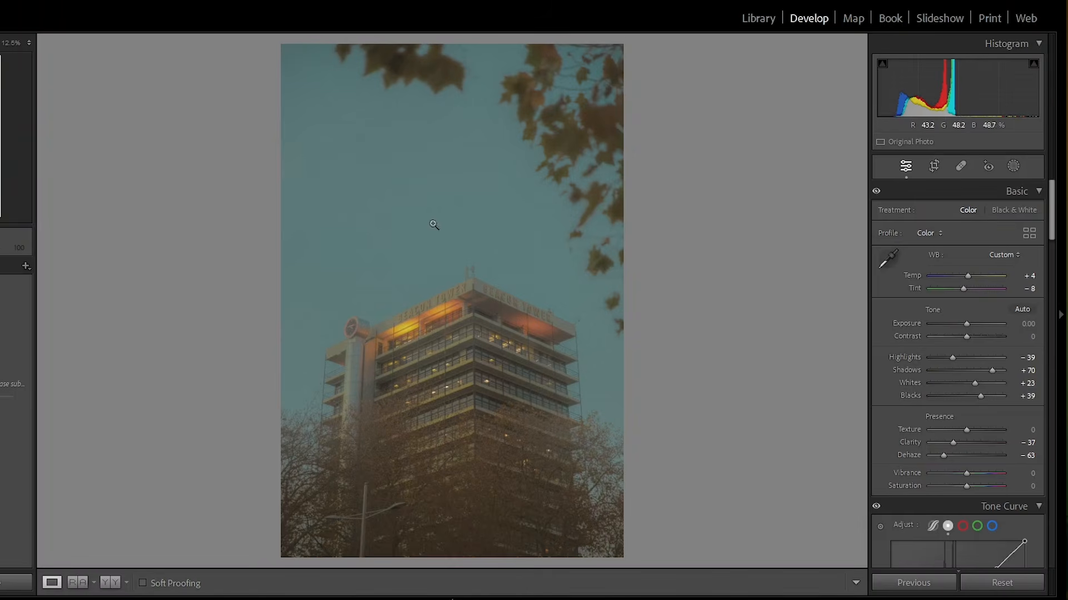
- Set Shadows to +54 and Highlights to -32 on the tower block photo
{"action": "left_click_drag", "start_coordinate": [944, 370], "coordinate": [987, 373]}
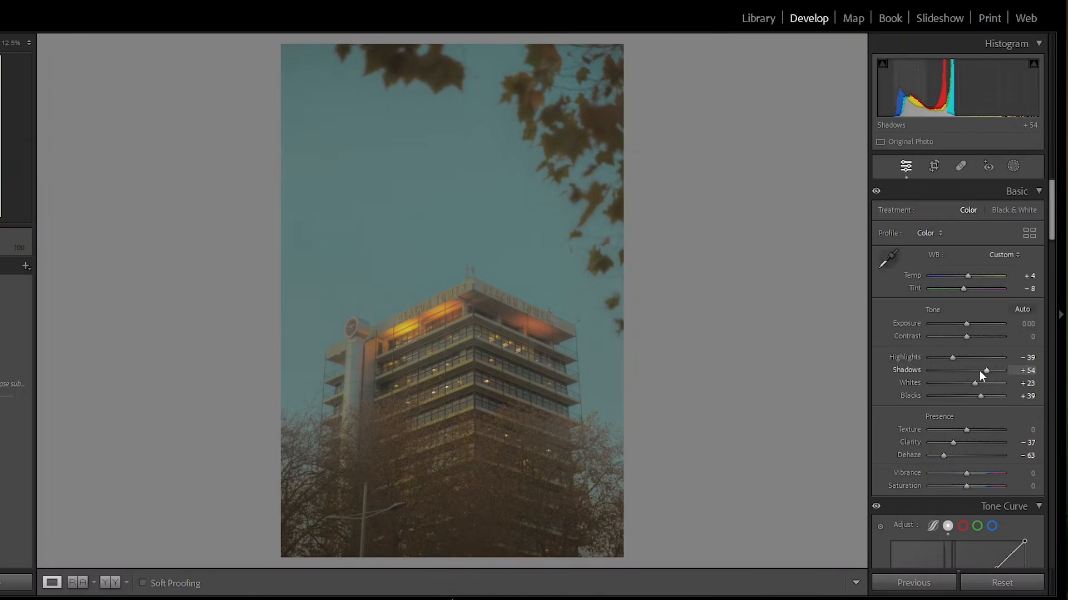
{"action": "mouse_move", "coordinate": [957, 364]}
{"action": "left_mouse_down"}
{"action": "mouse_move", "coordinate": [939, 365]}
{"action": "mouse_move", "coordinate": [953, 367]}
{"action": "left_mouse_up"}
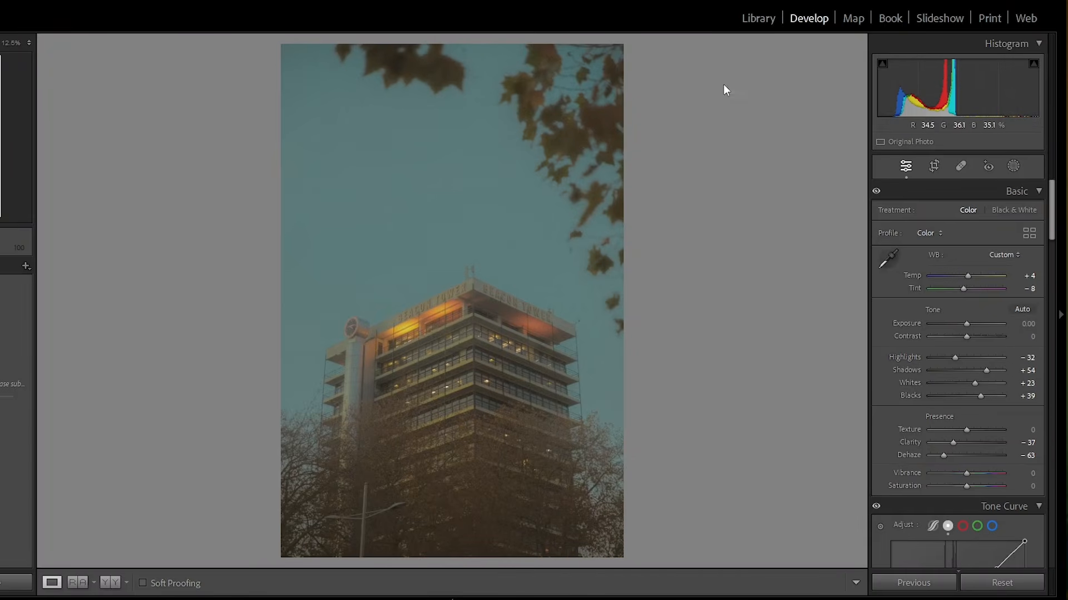
- Open the portrait photo in Develop, apply the super cool preset and set its temperature to +9
{"action": "left_click", "coordinate": [755, 20]}
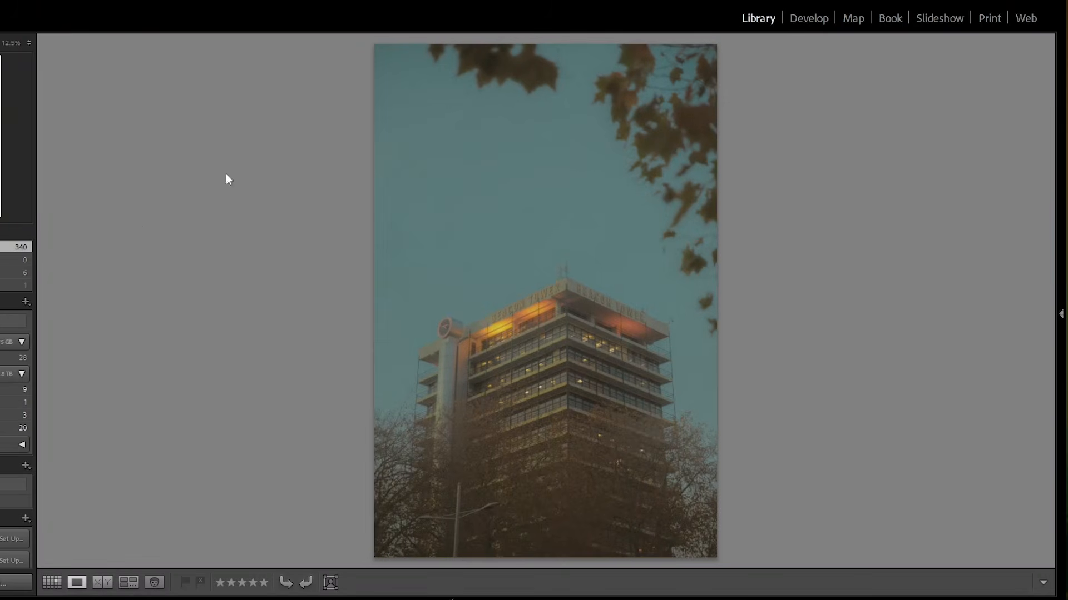
{"action": "left_click", "coordinate": [53, 582]}
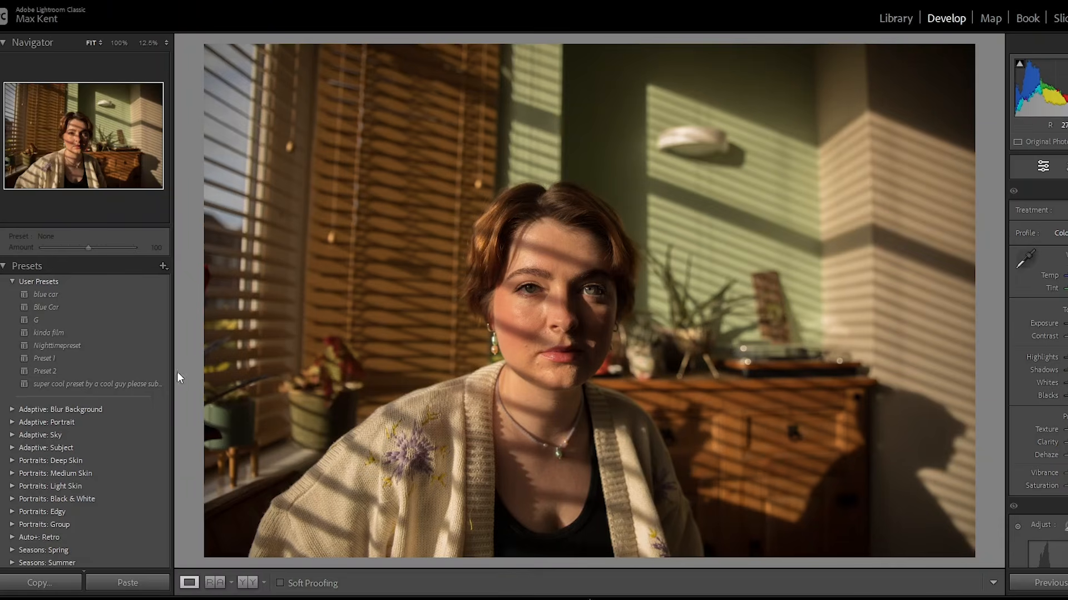
{"action": "left_click", "coordinate": [136, 380]}
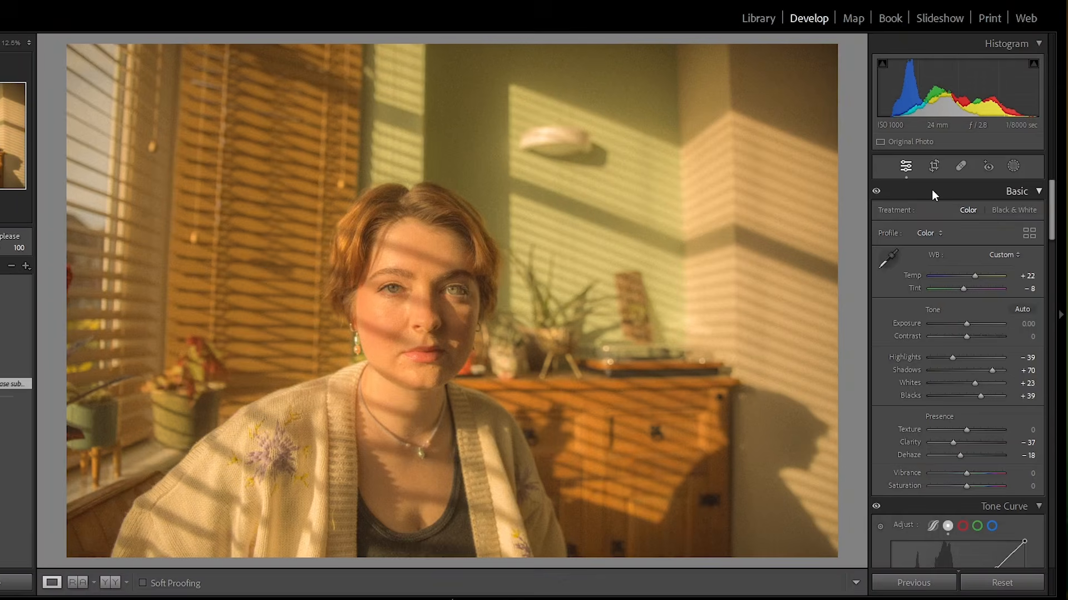
{"action": "left_click_drag", "start_coordinate": [974, 276], "coordinate": [970, 275]}
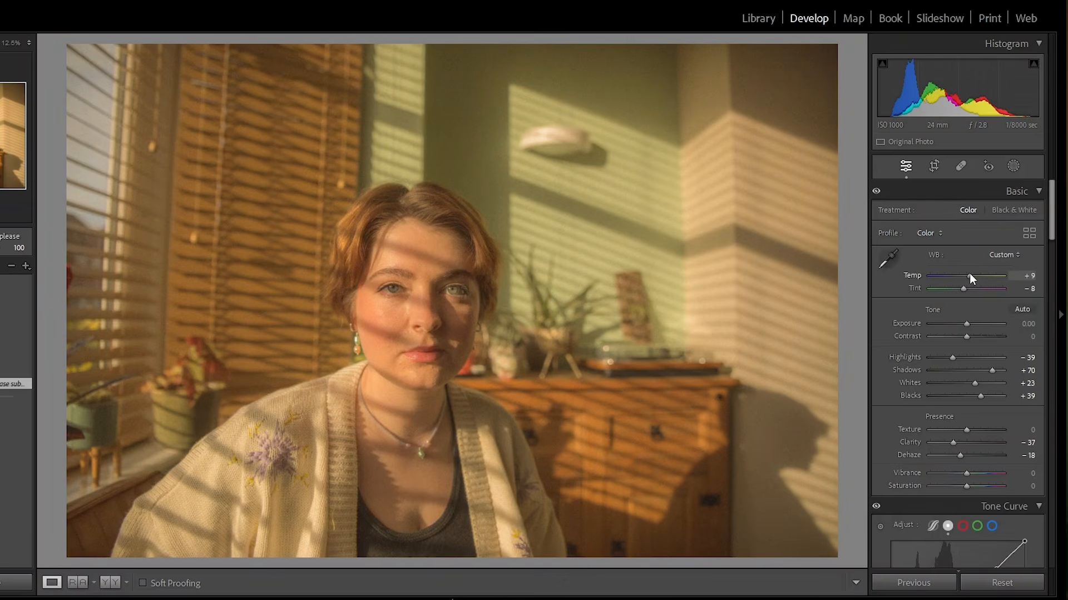
- Remove the shadows tint in Color Grading by setting its saturation to 0
{"action": "scroll", "coordinate": [960, 361], "scroll_direction": "down", "scroll_amount": 10}
{"action": "scroll", "coordinate": [959, 361], "scroll_direction": "down", "scroll_amount": 8}
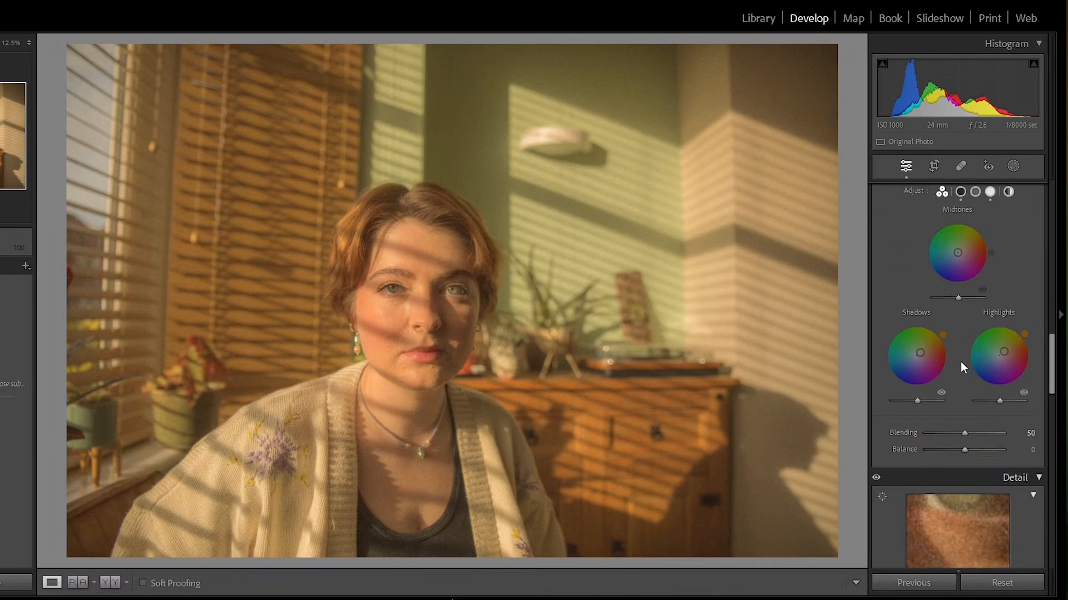
{"action": "scroll", "coordinate": [960, 362], "scroll_direction": "up", "scroll_amount": 1}
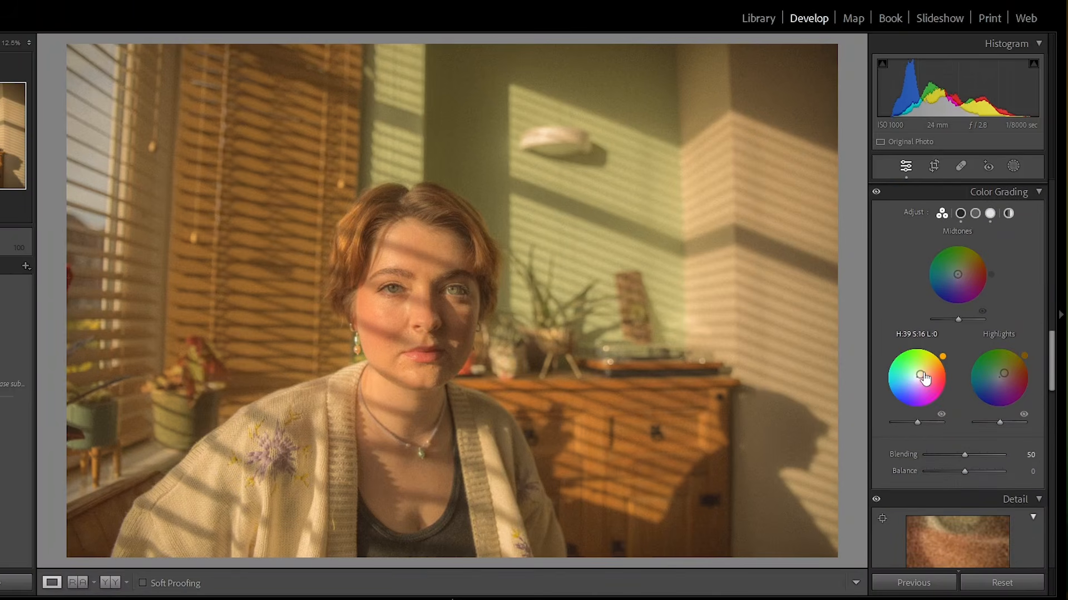
{"action": "left_click_drag", "start_coordinate": [924, 380], "coordinate": [921, 381]}
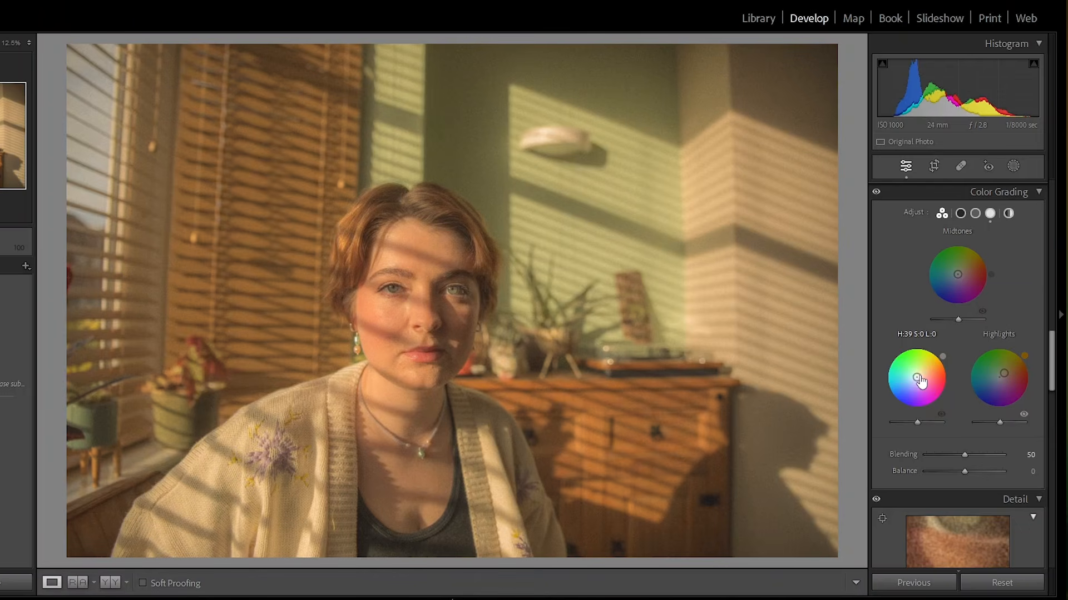
- Lower the portrait's Shadows to +46 and Dehaze to -7, then view the photo without side panels
{"action": "scroll", "coordinate": [941, 385], "scroll_direction": "up", "scroll_amount": 10}
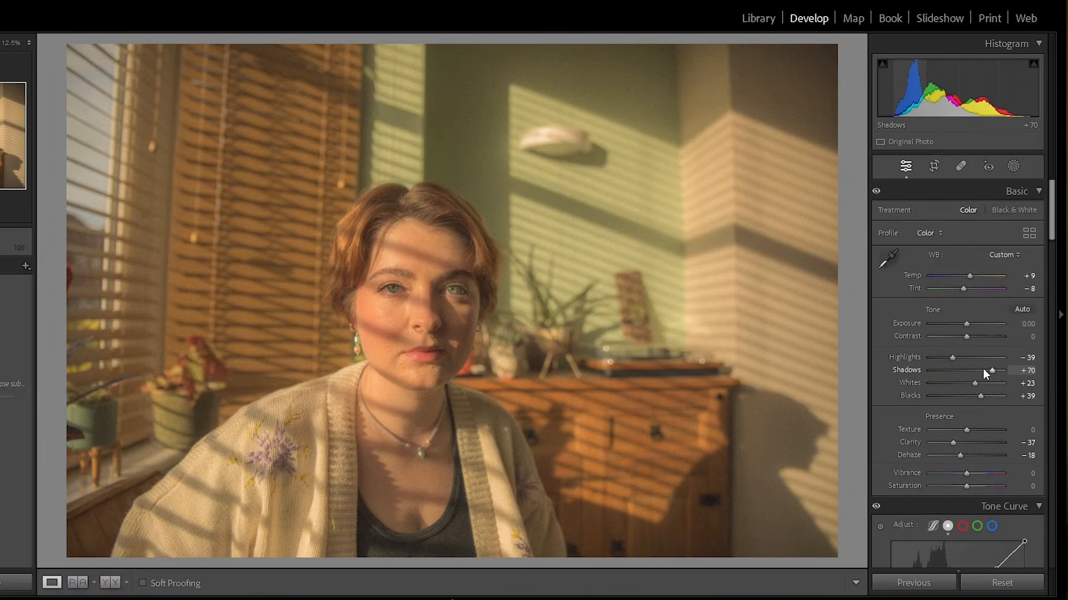
{"action": "left_click", "coordinate": [984, 370]}
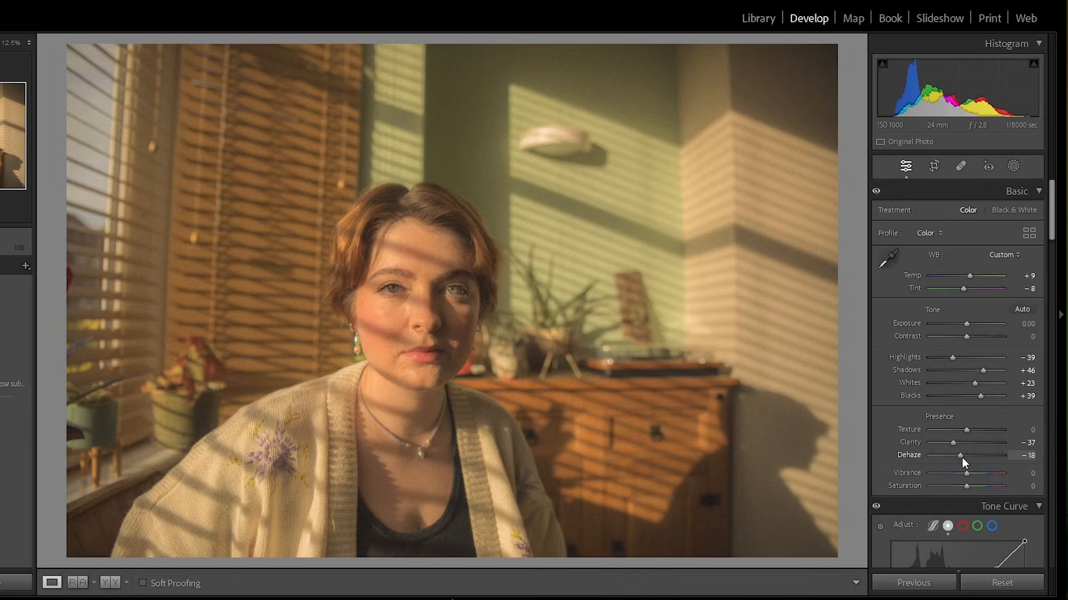
{"action": "left_click_drag", "start_coordinate": [962, 459], "coordinate": [965, 459]}
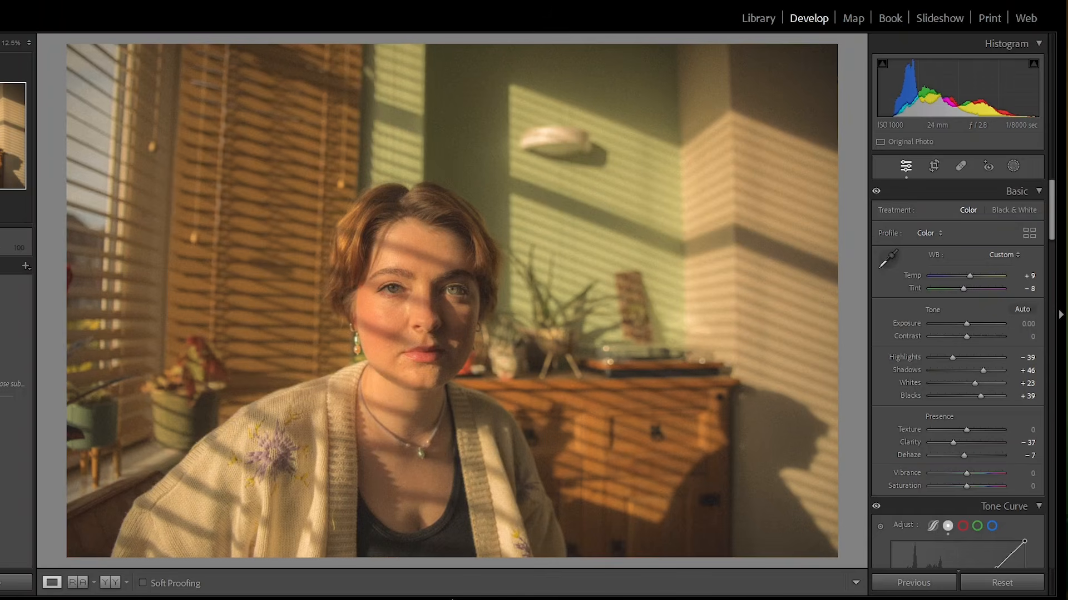
{"action": "key", "text": "F8"}
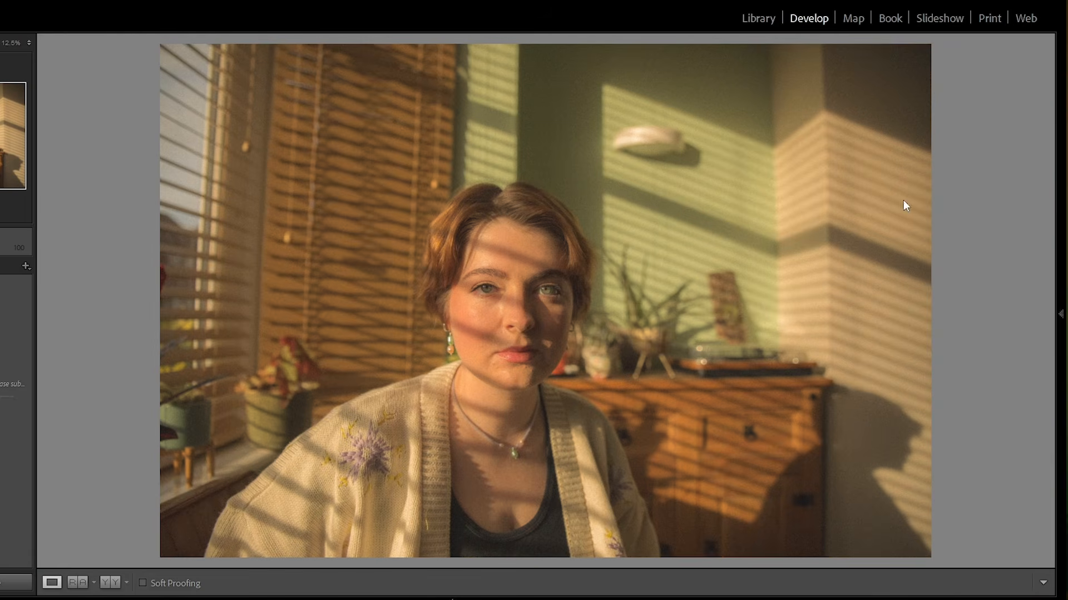